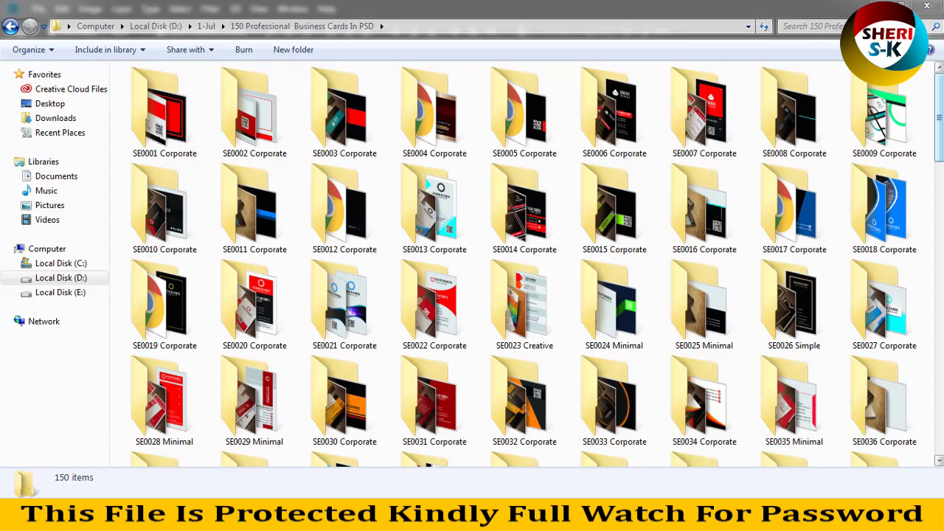
Step: View the SE0047 Model School previews 1 through 3 in Photo Viewer, then return to the folder list
scroll(804, 118, down, 3)
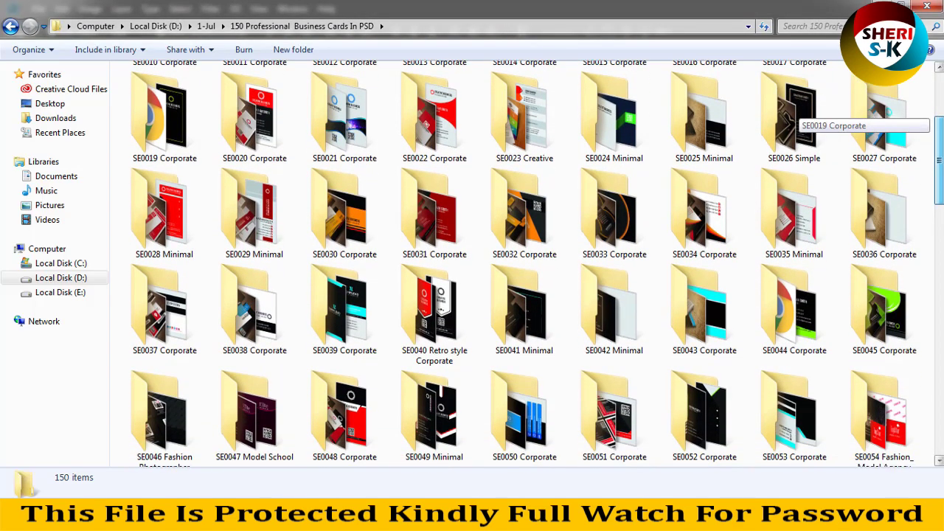
scroll(804, 118, down, 1)
scroll(803, 118, down, 1)
scroll(804, 118, down, 1)
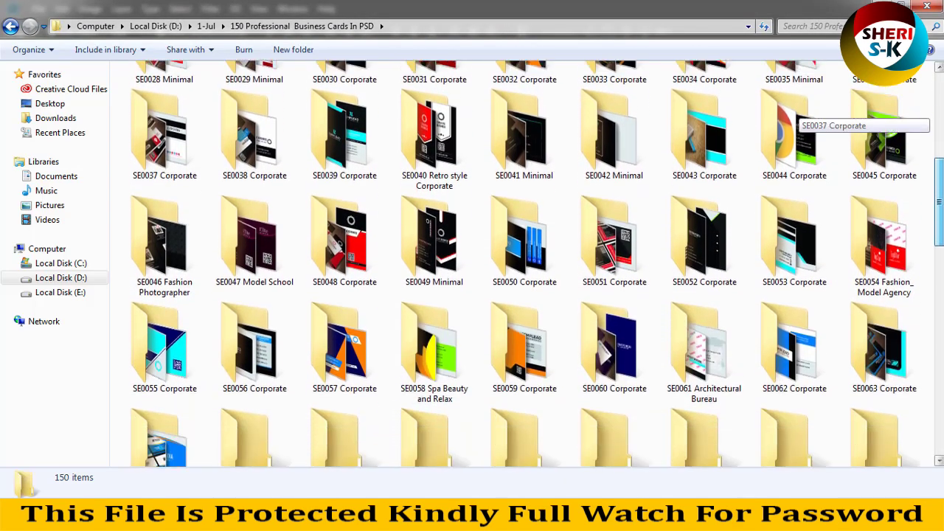
scroll(804, 118, down, 1)
scroll(804, 118, down, 3)
scroll(885, 221, down, 1)
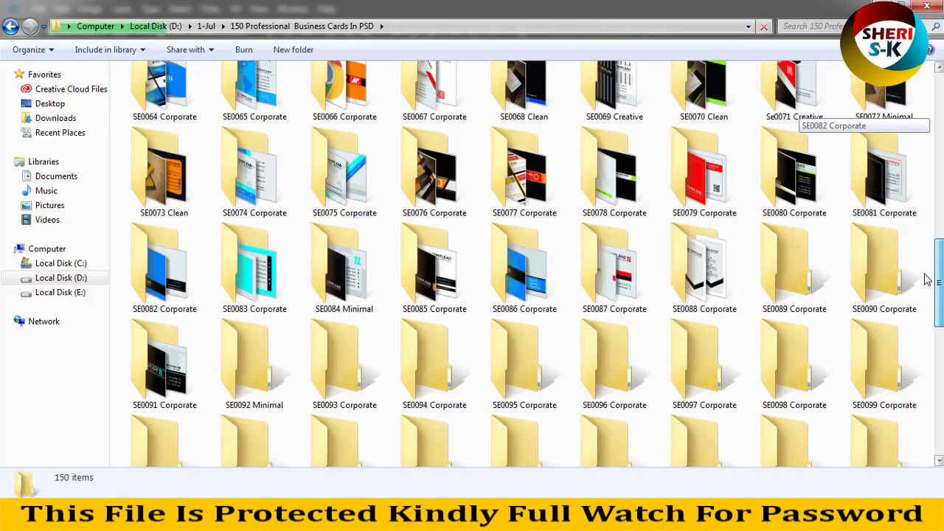
scroll(922, 295, down, 2)
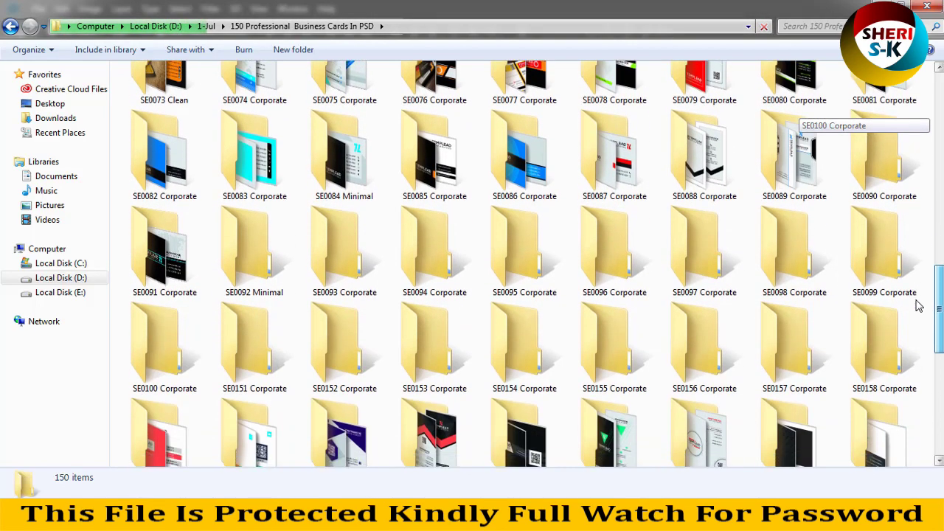
scroll(917, 308, down, 2)
scroll(916, 310, down, 6)
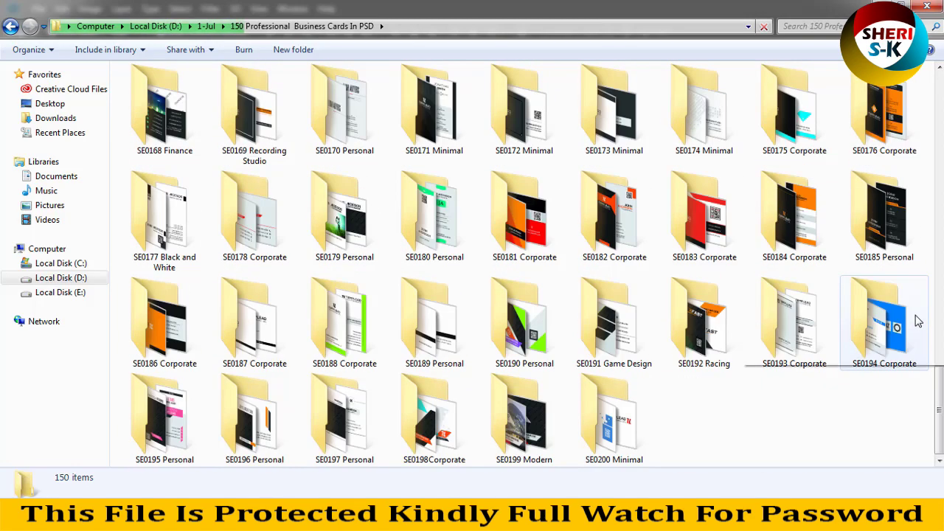
scroll(323, 279, up, 20)
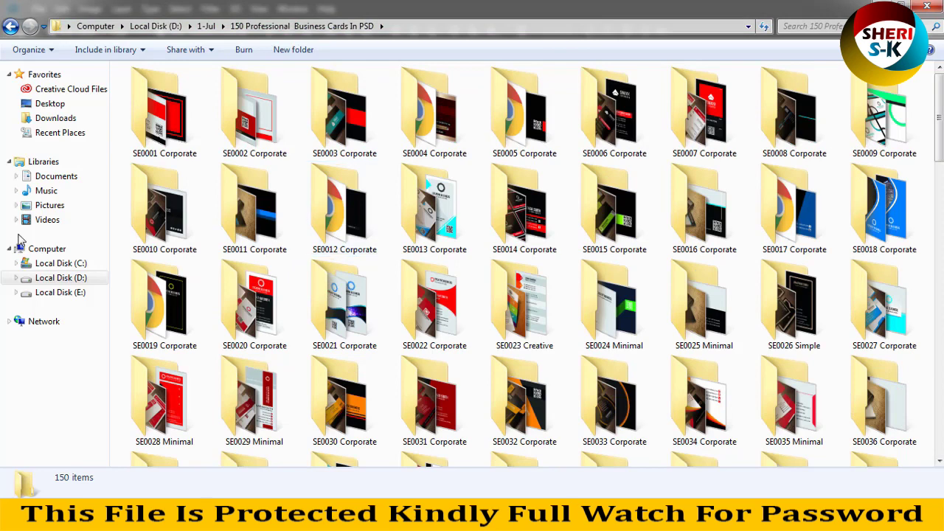
mouse_move(344, 210)
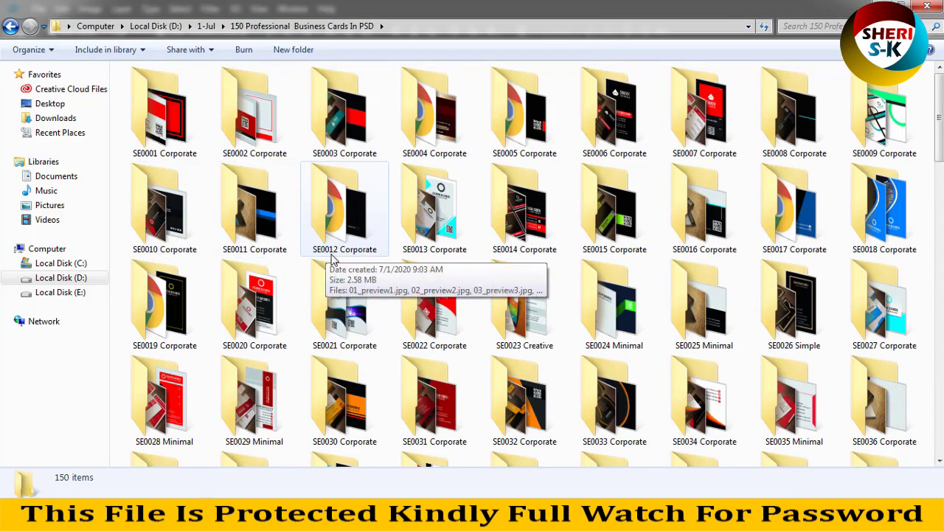
scroll(332, 254, down, 2)
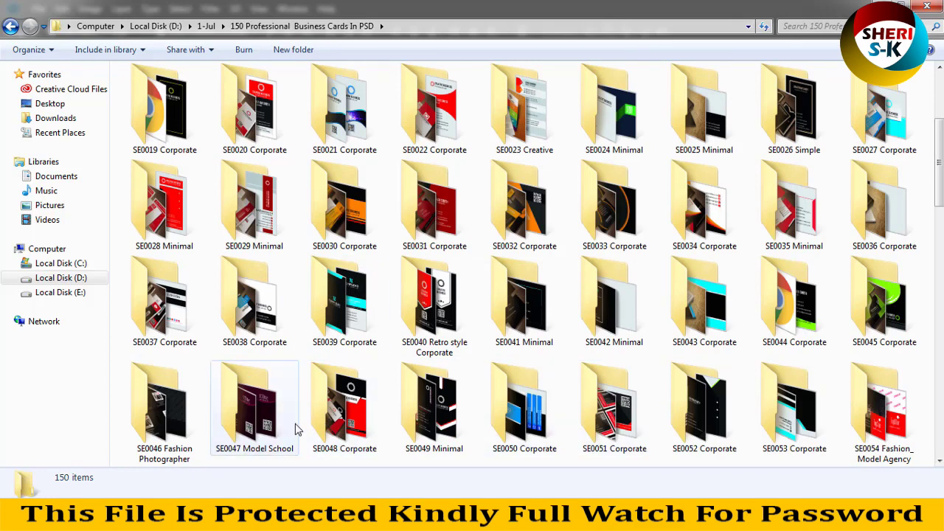
double_click(262, 393)
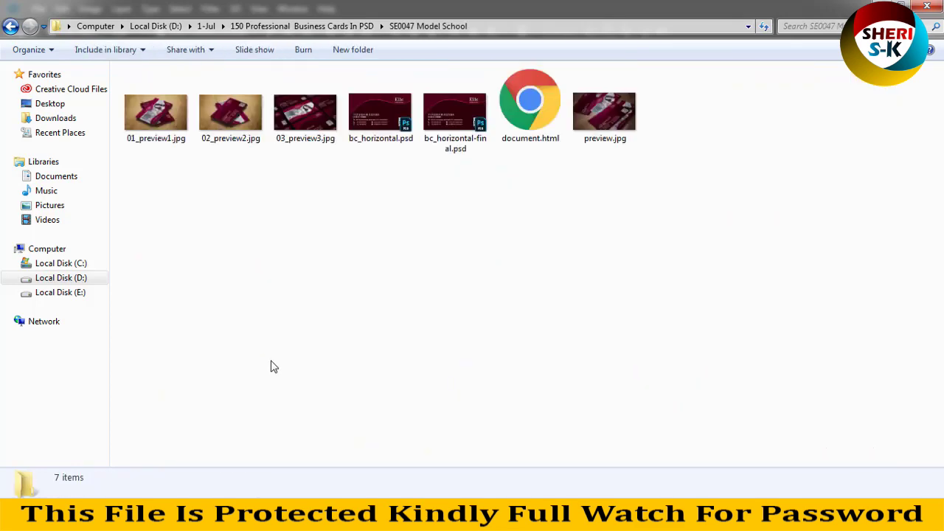
click(147, 132)
double_click(147, 132)
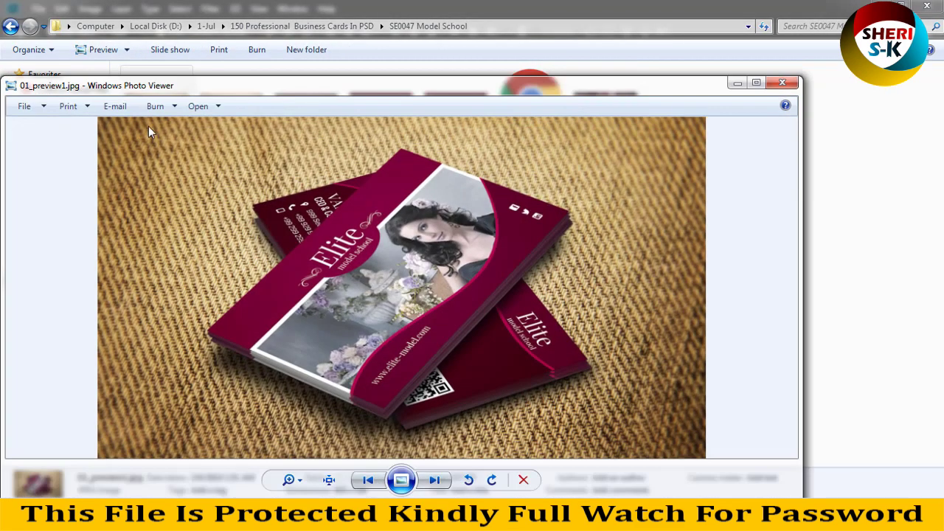
key(Right)
key(Right)
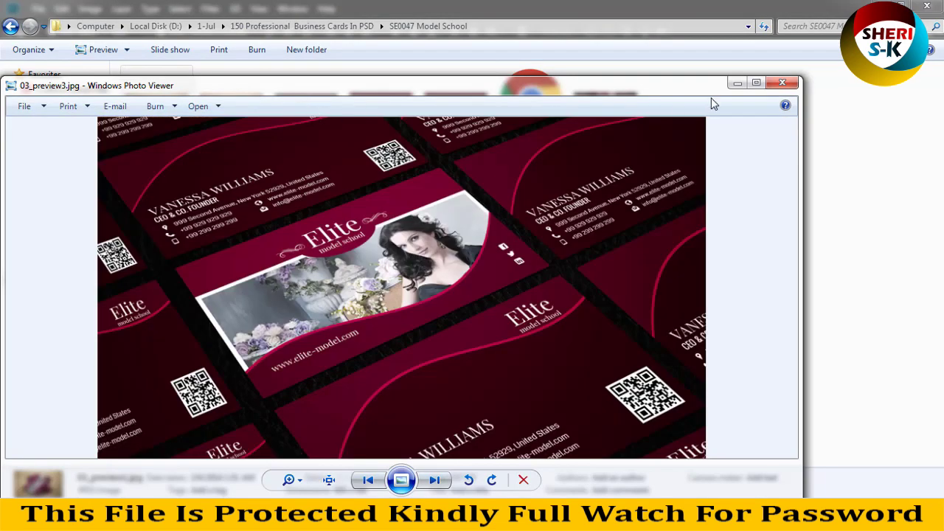
key(Right)
key(Right)
key(Right)
key(Right)
key(Right)
key(Right)
click(773, 82)
key(BackSpace)
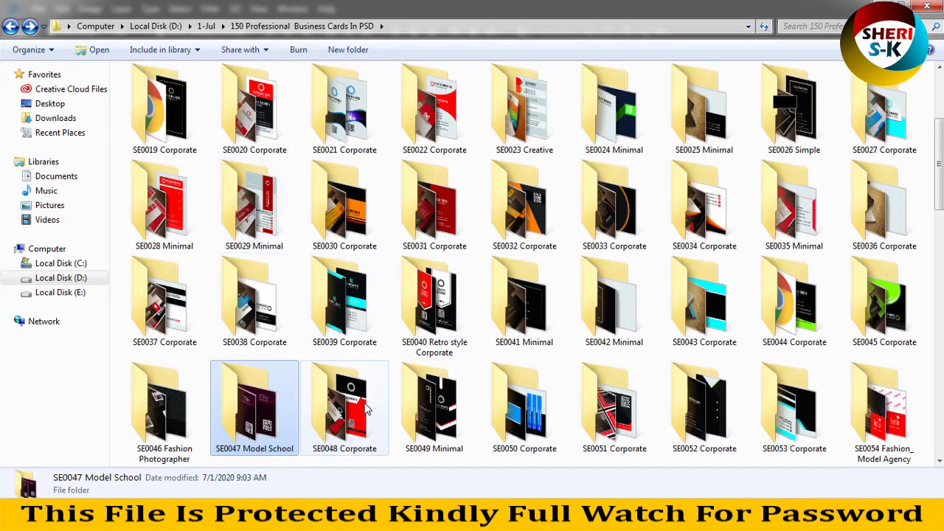
Step: View SE0031 Corporate's 01_preview1.jpg, then return to the folder list
double_click(431, 229)
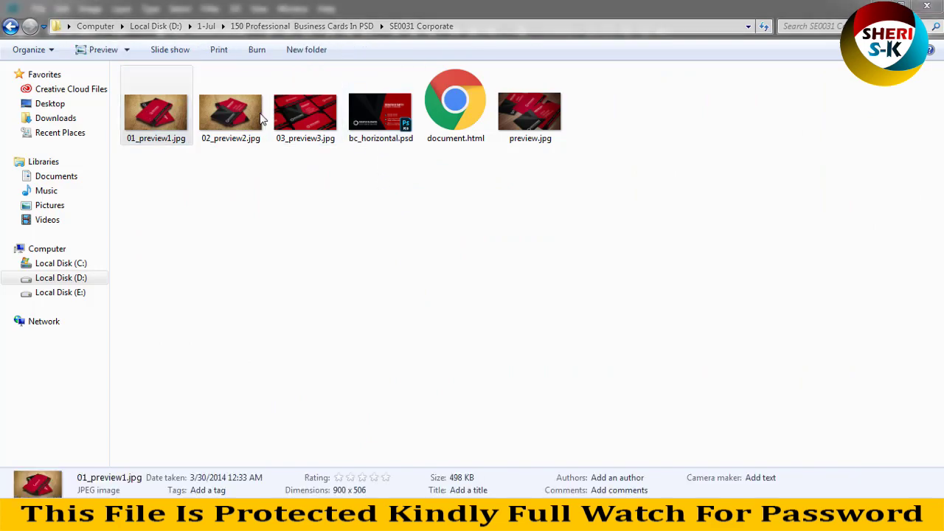
key(Return)
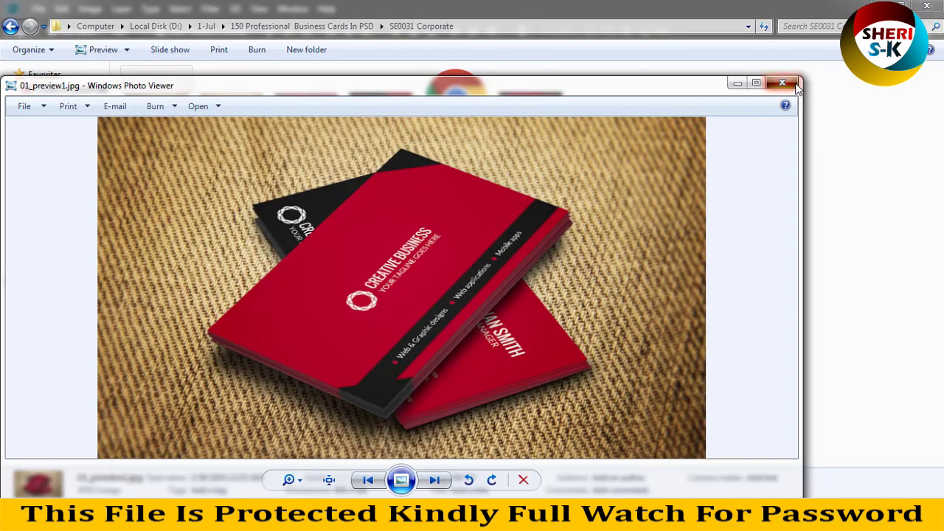
click(782, 81)
key(BackSpace)
Step: Step through the SE0058 Spa Beauty and Relax preview images, then return to the folder list
scroll(501, 169, down, 5)
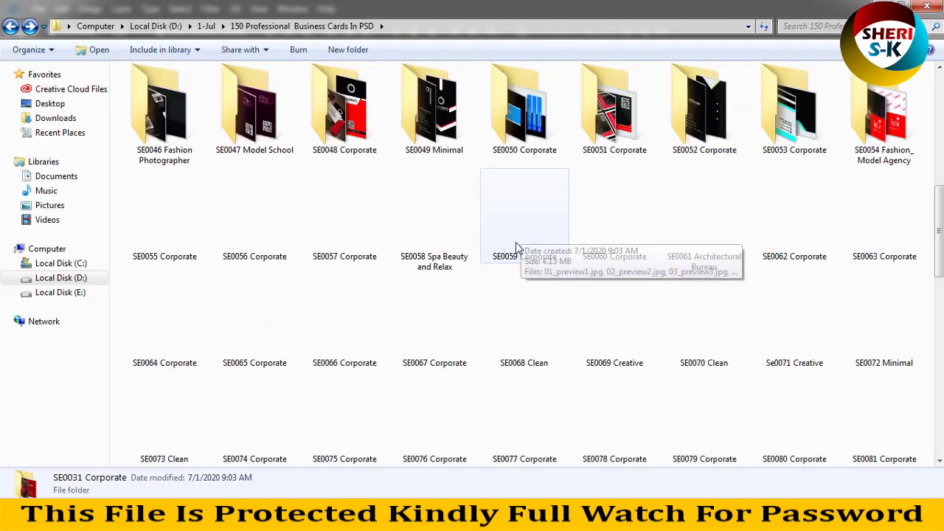
double_click(432, 213)
double_click(177, 134)
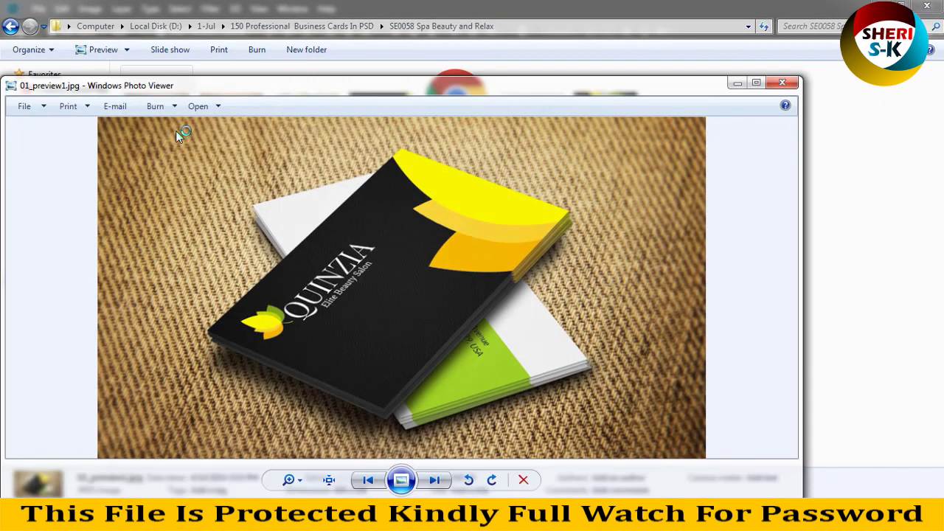
key(Right)
key(Right)
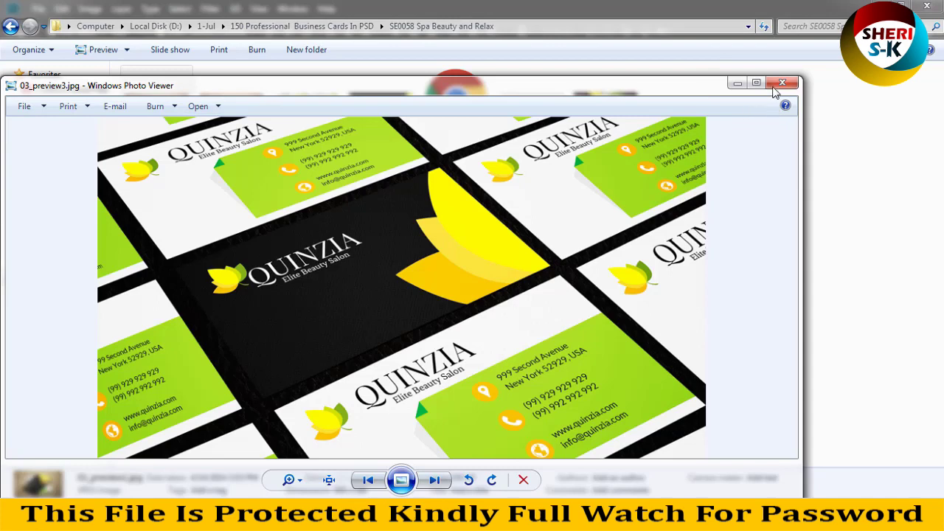
click(775, 86)
key(BackSpace)
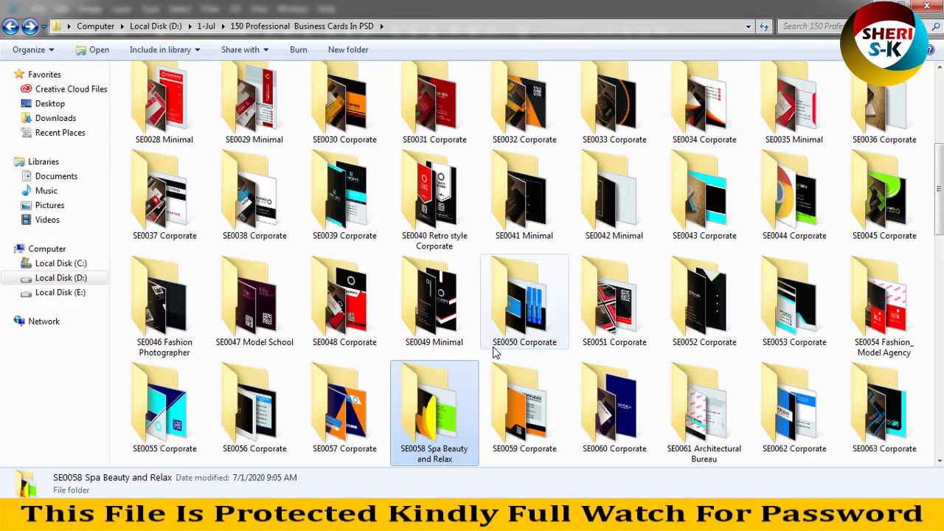
Step: Briefly reopen SE0058 Spa Beauty and Relax, then open the SE0179 Personal folder
double_click(434, 419)
key(BackSpace)
scroll(636, 413, down, 5)
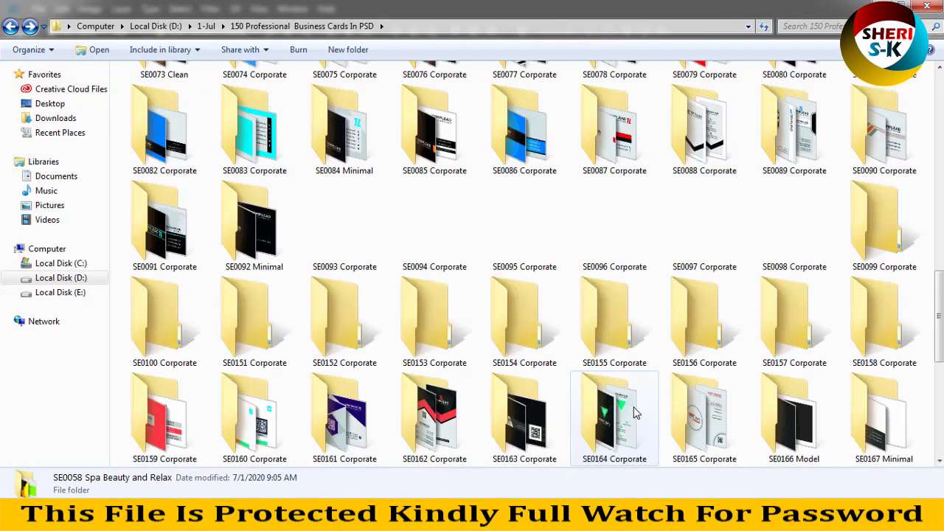
scroll(286, 306, down, 3)
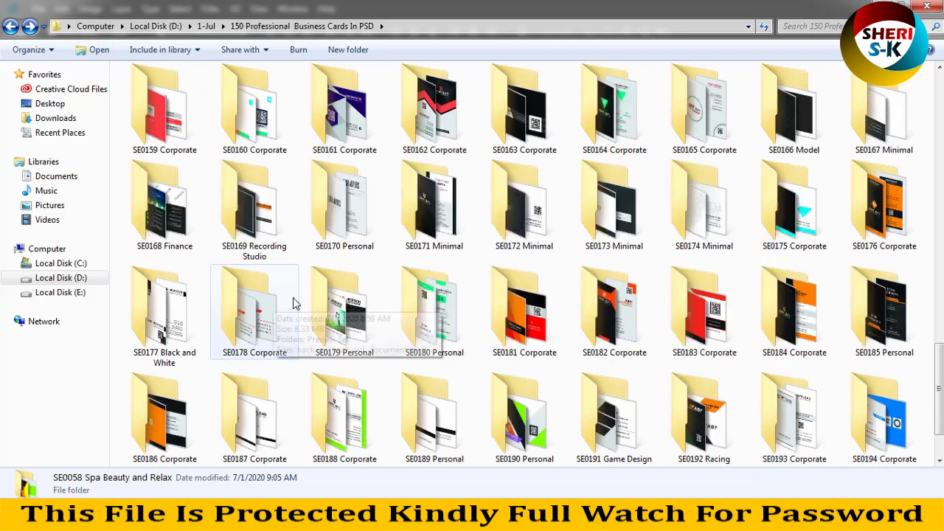
double_click(341, 339)
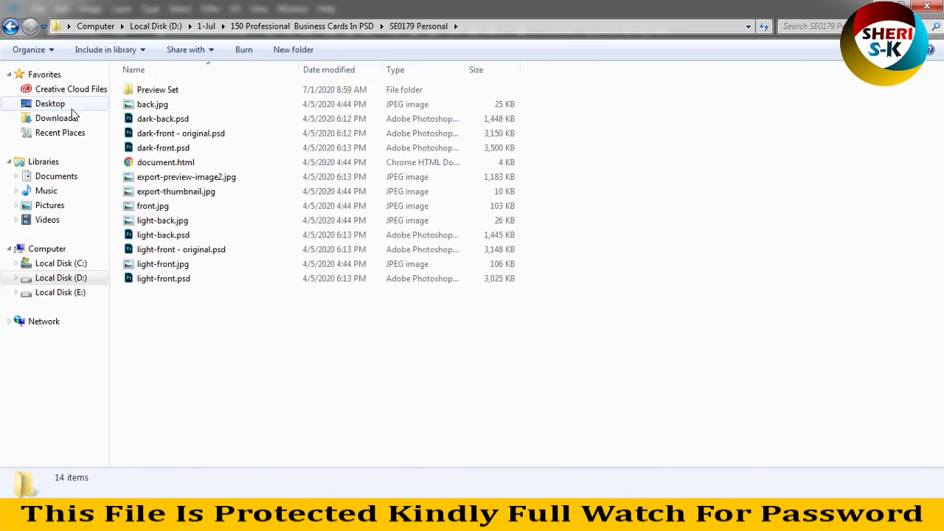
Step: Enlarge the SE0179 Personal icons, view back.jpg and the next card images, then return to the folder list
scroll(167, 141, up, 2)
scroll(168, 142, up, 2)
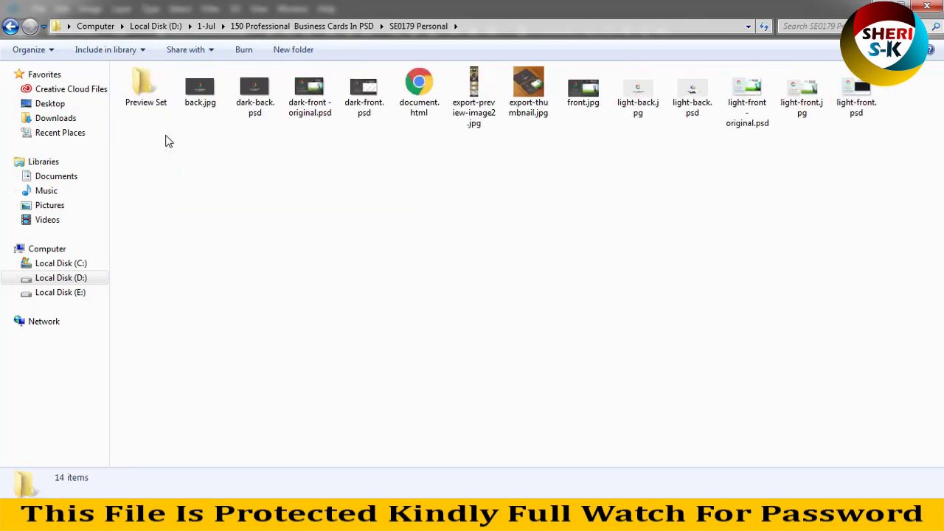
scroll(167, 141, up, 2)
scroll(167, 140, up, 2)
scroll(166, 141, up, 2)
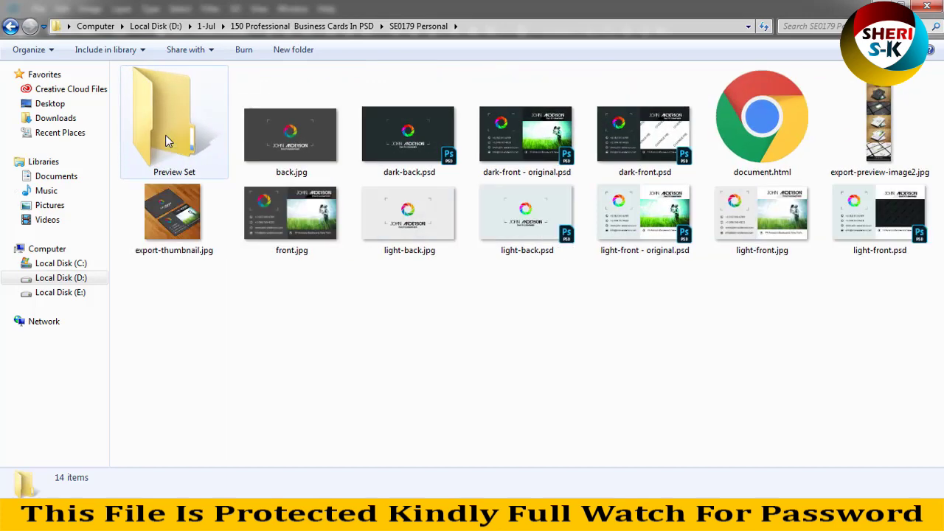
scroll(166, 141, up, 2)
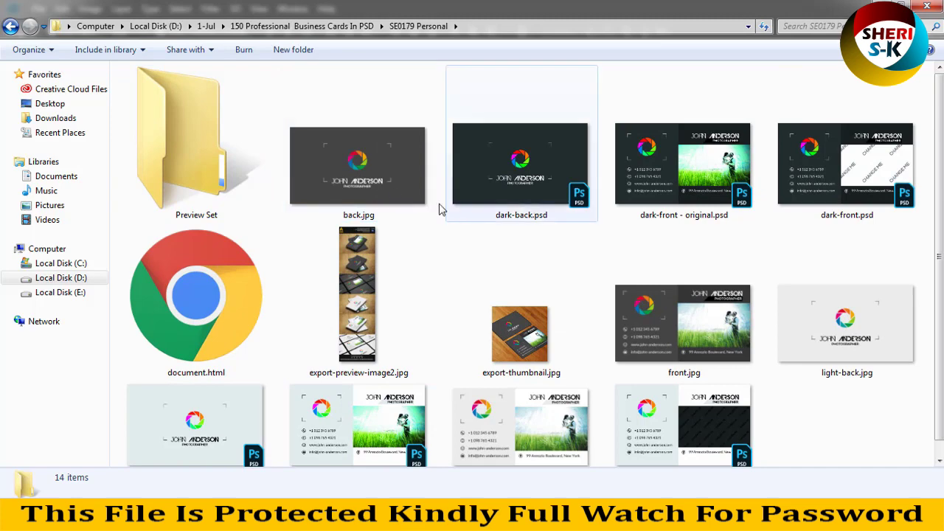
mouse_move(358, 166)
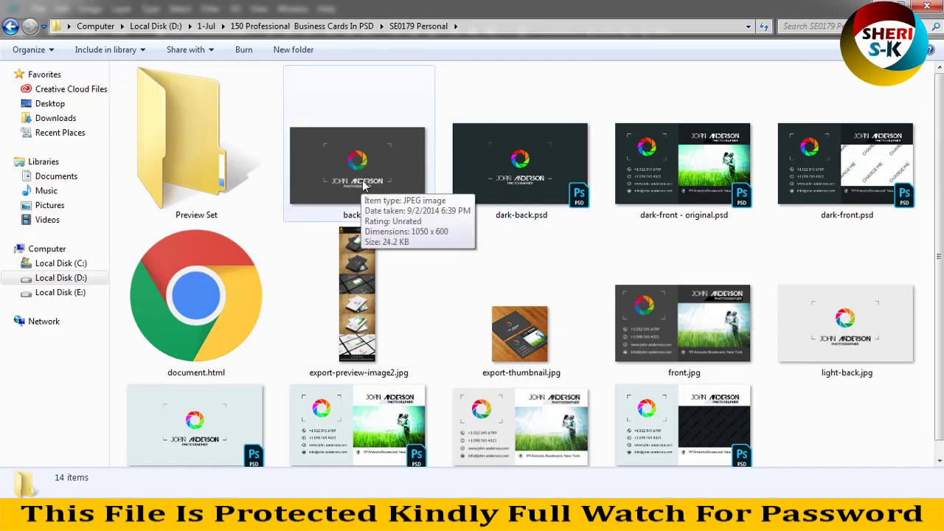
double_click(363, 185)
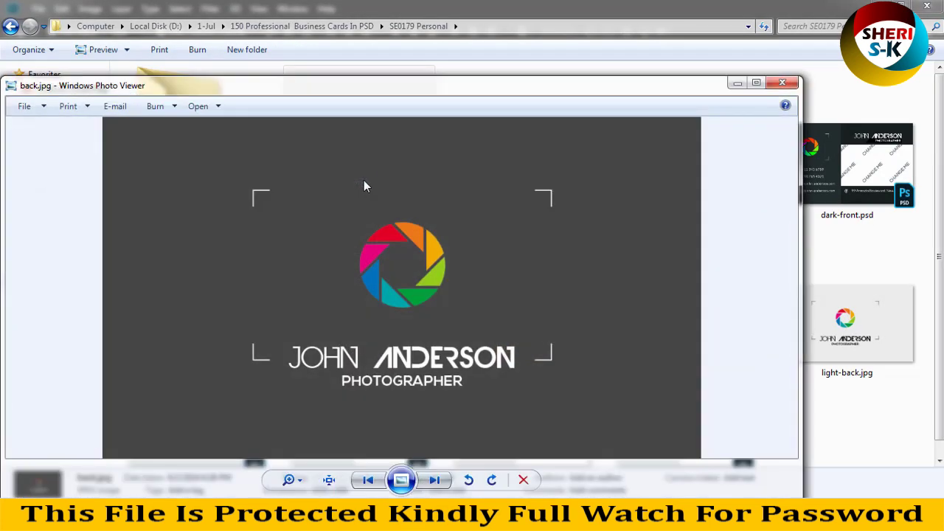
key(Right)
key(Right)
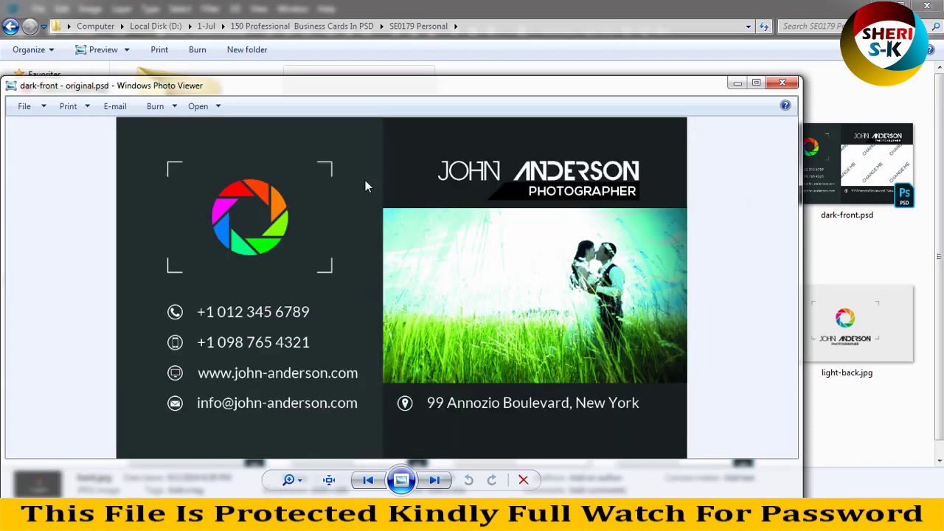
key(Right)
key(Right)
key(Right)
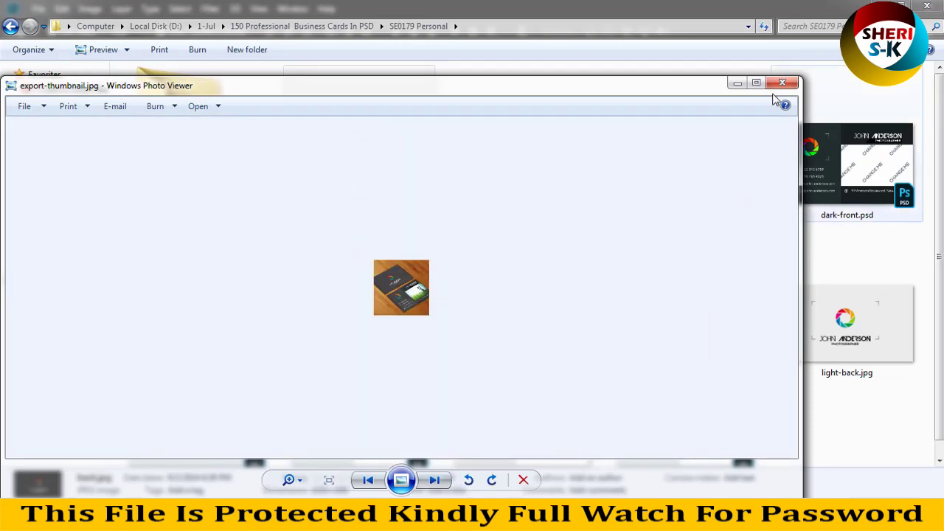
click(781, 82)
key(BackSpace)
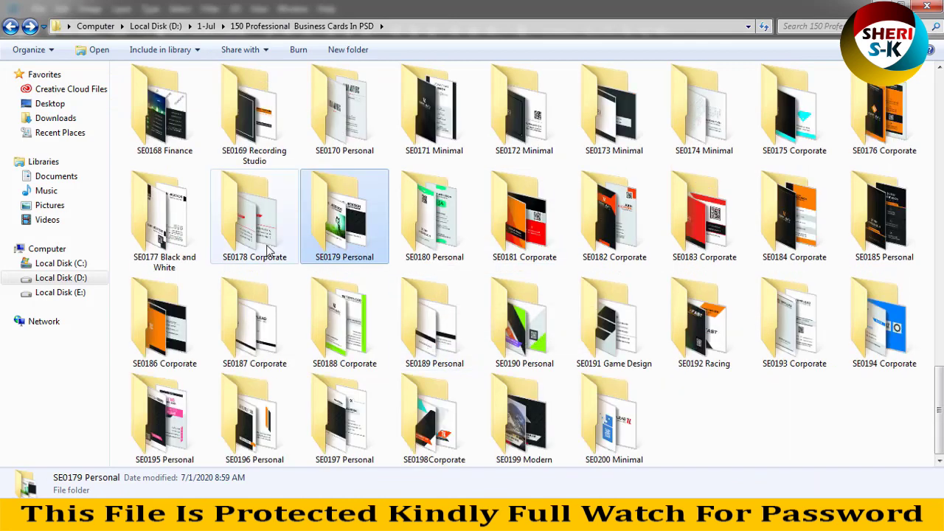
Step: Peek into the SE0169 Recording Studio and SE0156 Corporate folders, returning to the list each time
double_click(254, 110)
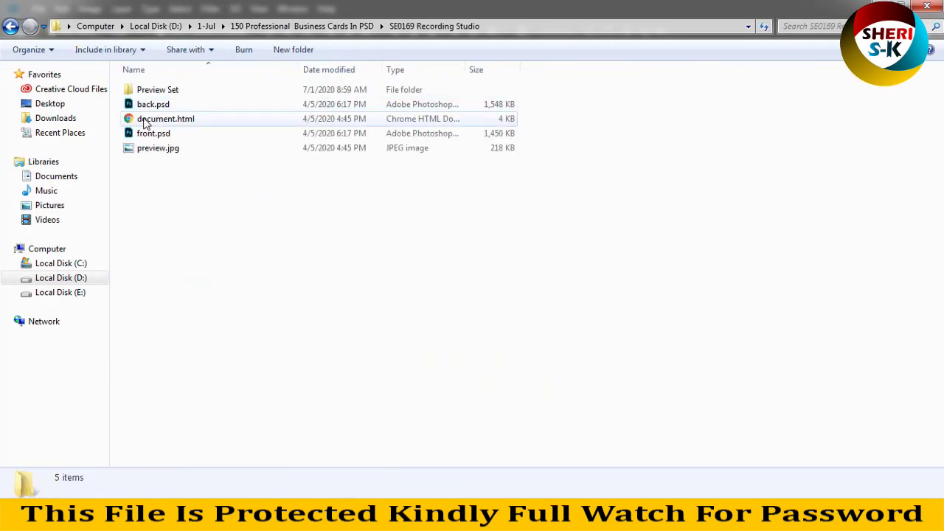
ctrl+scroll(177, 151, up, 2)
ctrl+scroll(180, 154, up, 2)
ctrl+scroll(180, 154, up, 2)
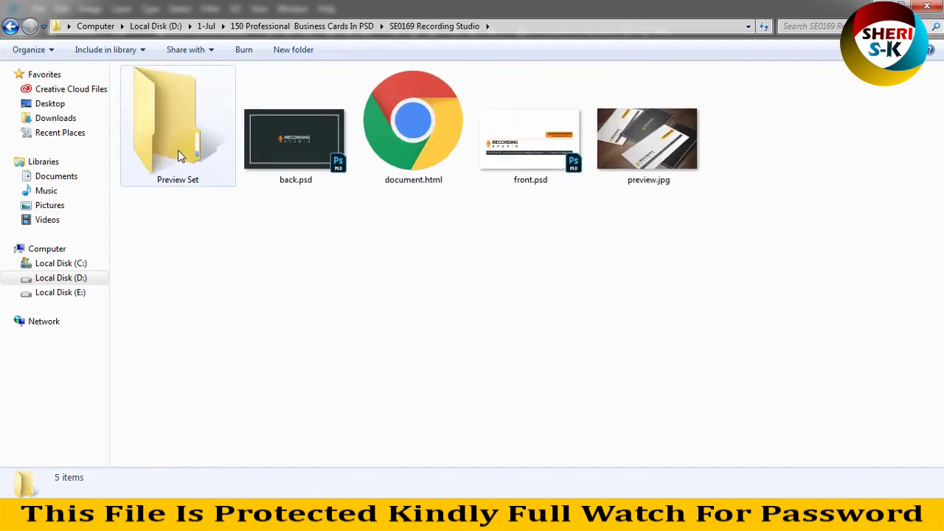
ctrl+scroll(251, 156, up, 1)
key(BackSpace)
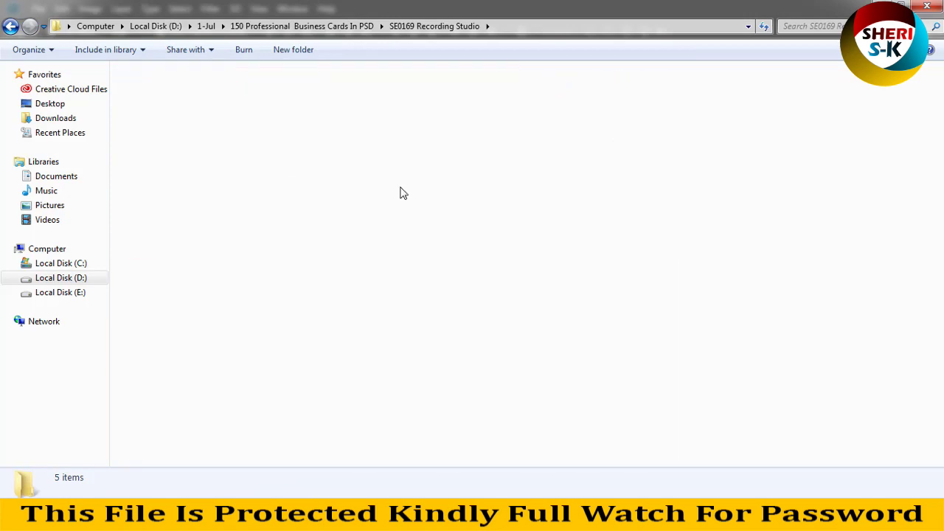
double_click(747, 228)
key(BackSpace)
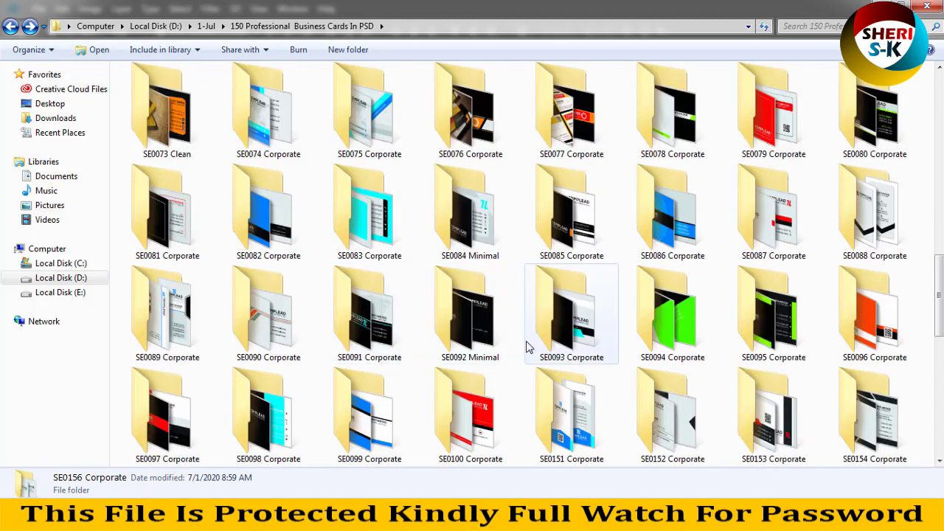
Step: Preview SE0199 Modern's back.jpg card design, then open the SE0191 Game Design folder
scroll(748, 341, down, 3)
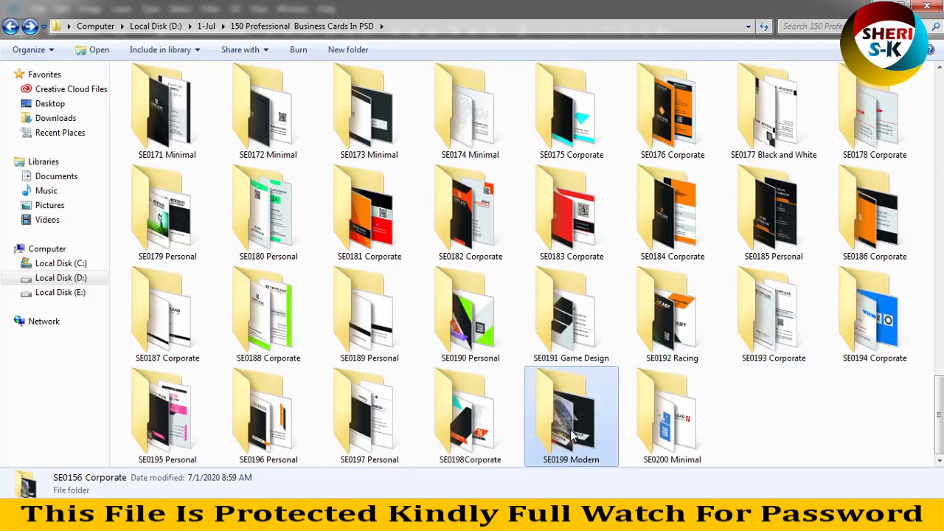
double_click(574, 436)
ctrl+scroll(301, 175, up, 2)
ctrl+scroll(301, 175, up, 2)
ctrl+scroll(301, 175, up, 2)
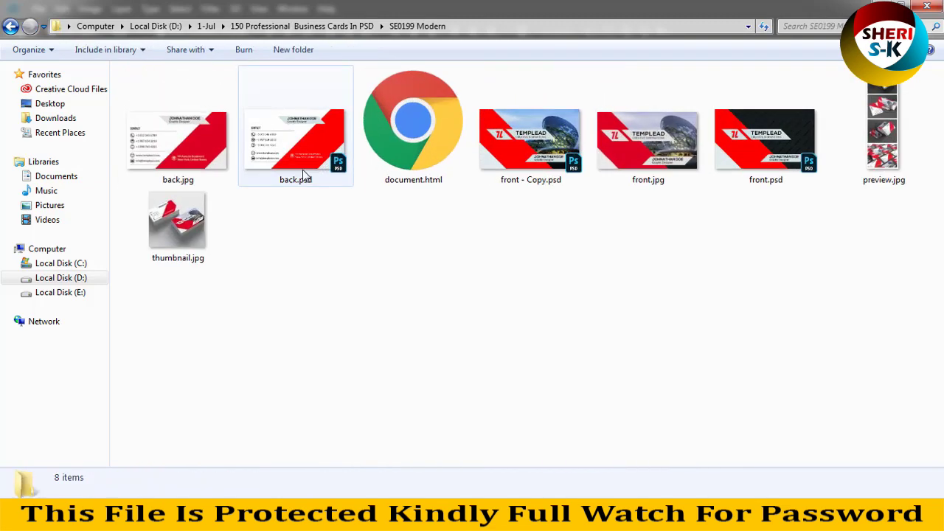
ctrl+scroll(302, 174, up, 2)
double_click(185, 161)
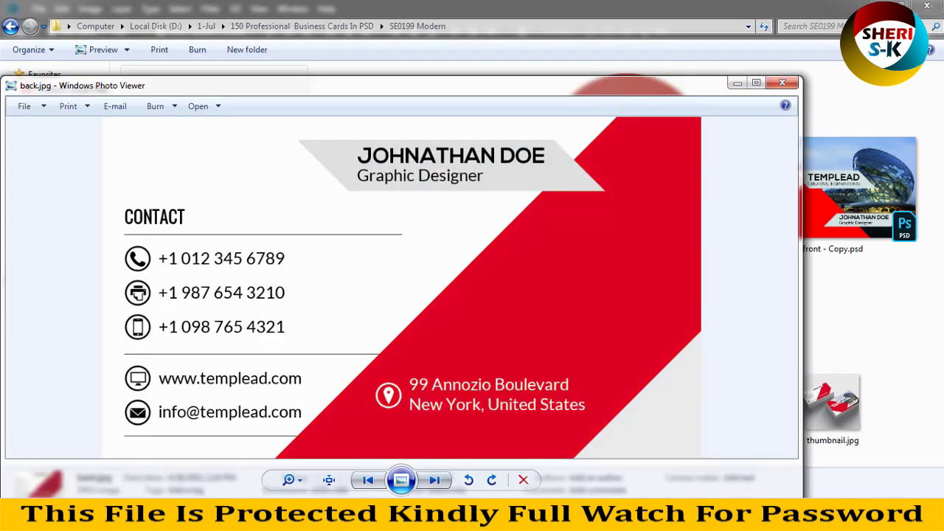
click(784, 85)
key(BackSpace)
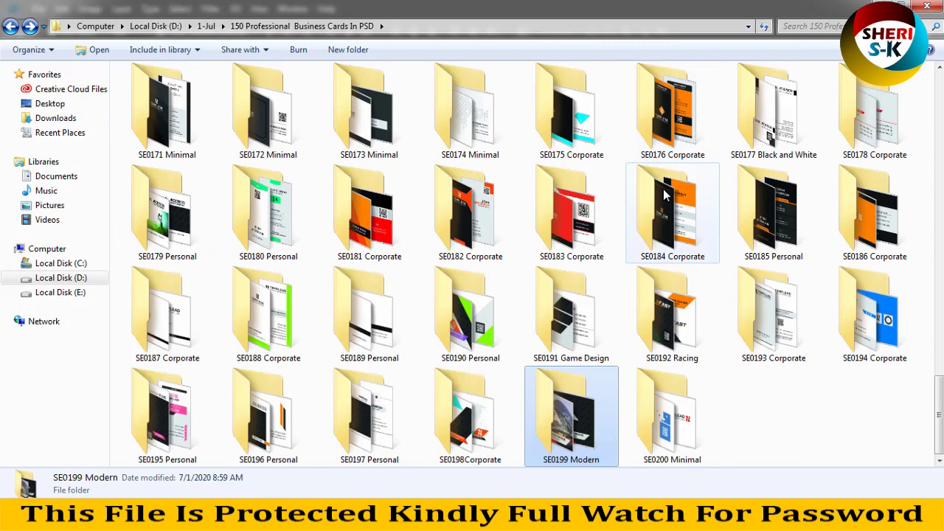
click(785, 395)
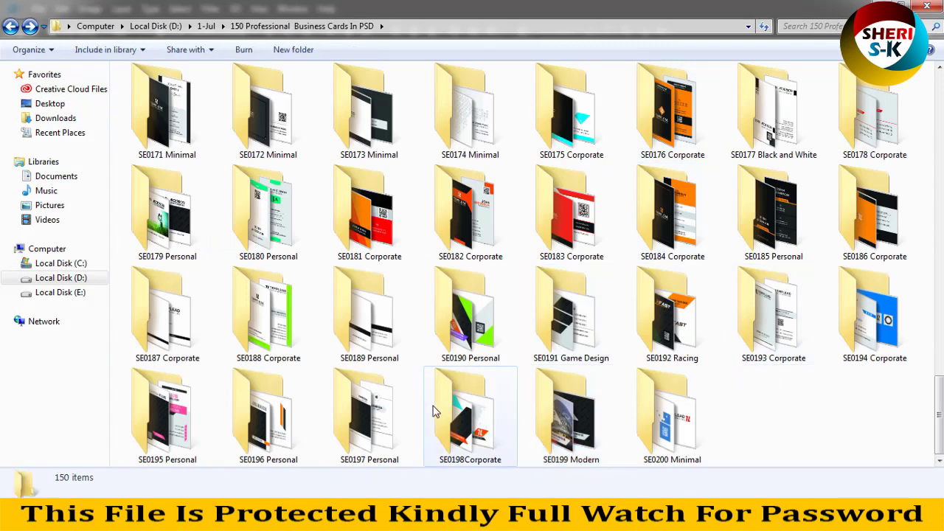
double_click(589, 310)
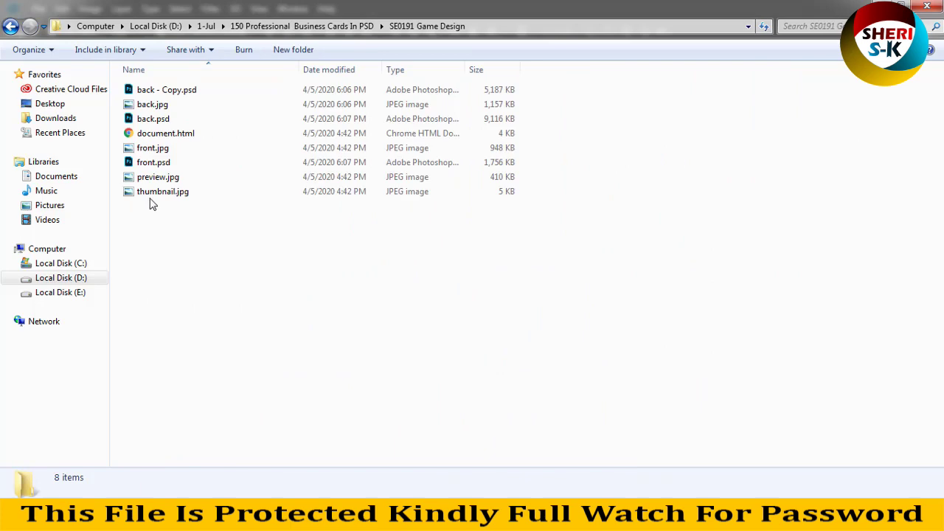
Step: Flip between SE0191 Game Design's back.jpg and back.psd in Photo Viewer, then return to the folder list
scroll(188, 140, up, 2)
scroll(188, 140, up, 2)
click(188, 141)
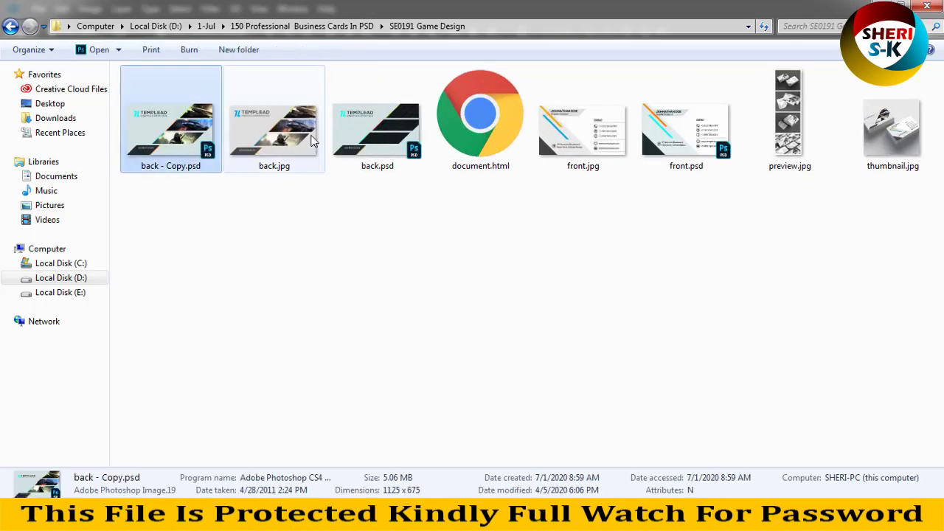
double_click(280, 139)
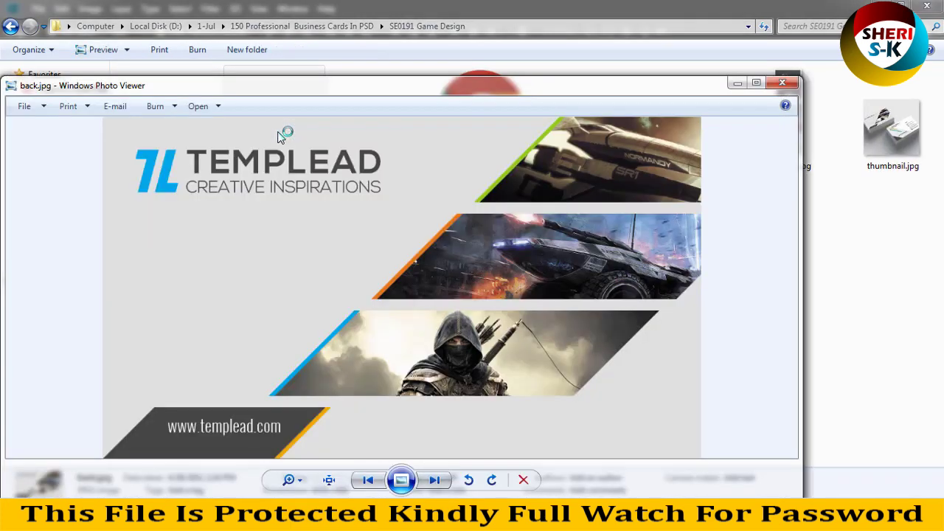
key(Right)
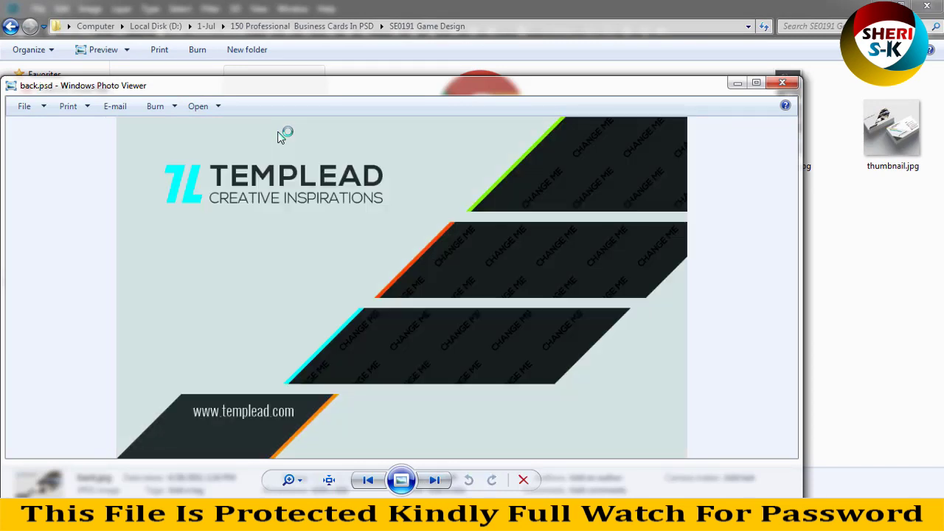
key(Left)
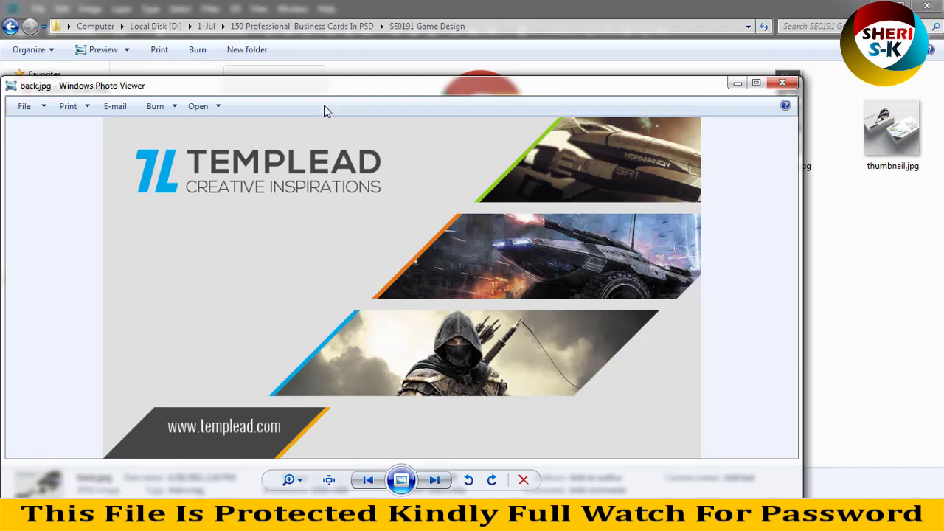
click(783, 84)
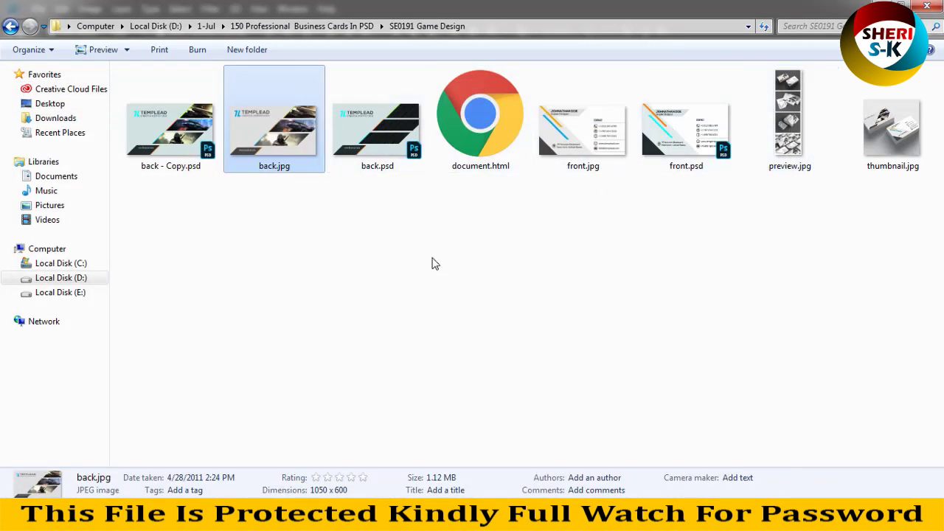
key(BackSpace)
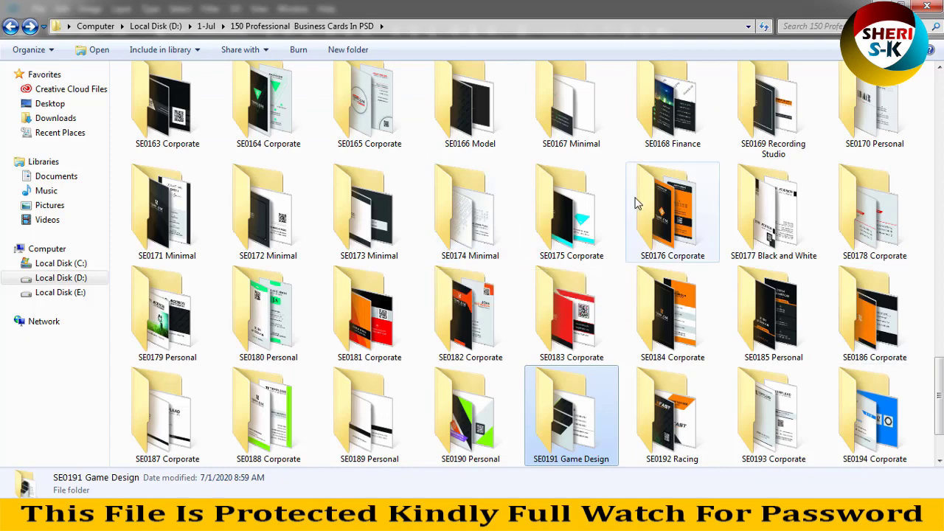
Step: Glance inside the SE0031 Corporate folder and return to the template list
scroll(638, 204, up, 10)
scroll(632, 205, up, 5)
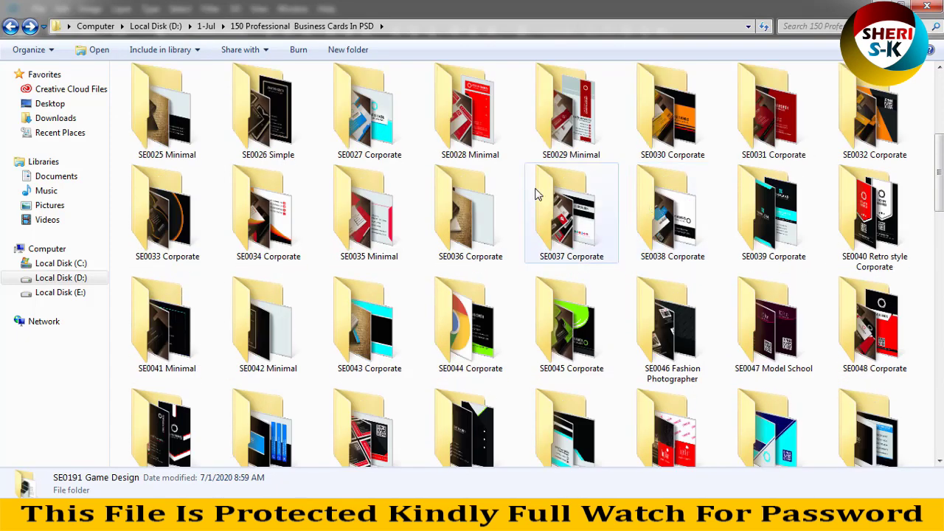
double_click(767, 125)
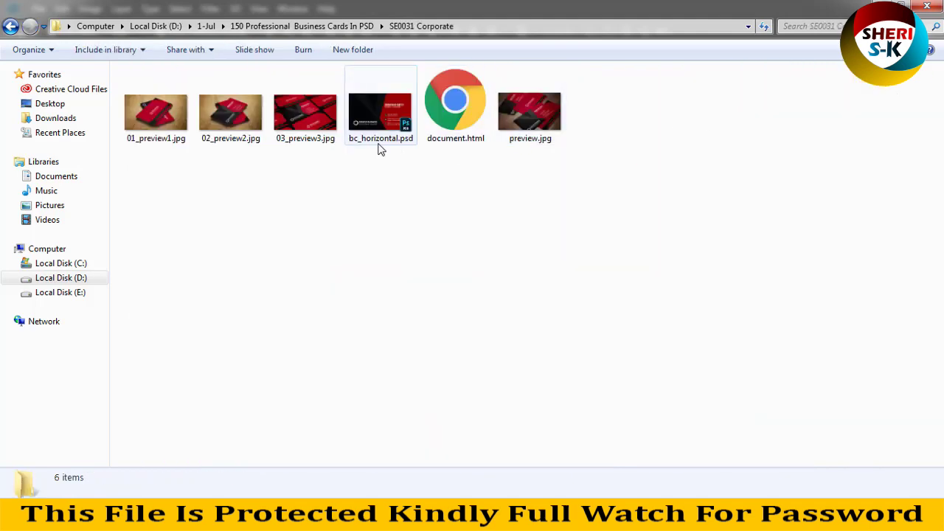
key(BackSpace)
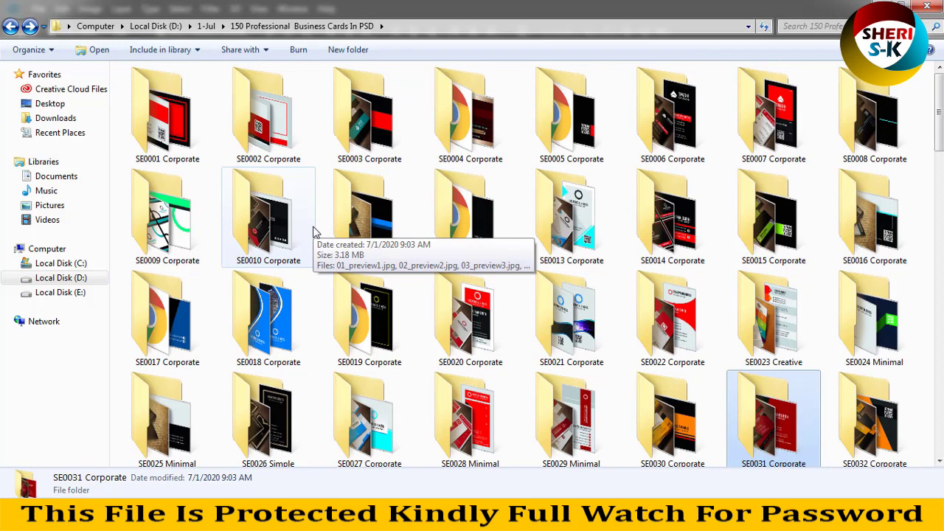
Step: Drag bc_horizontal.psd from SE0047 Model School into Photoshop to open it
scroll(314, 231, down, 1)
scroll(315, 232, down, 2)
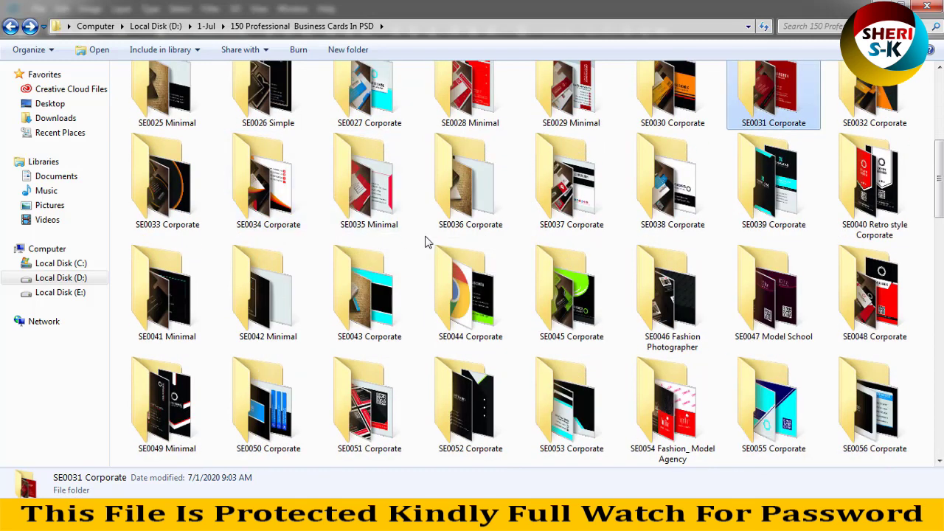
double_click(809, 343)
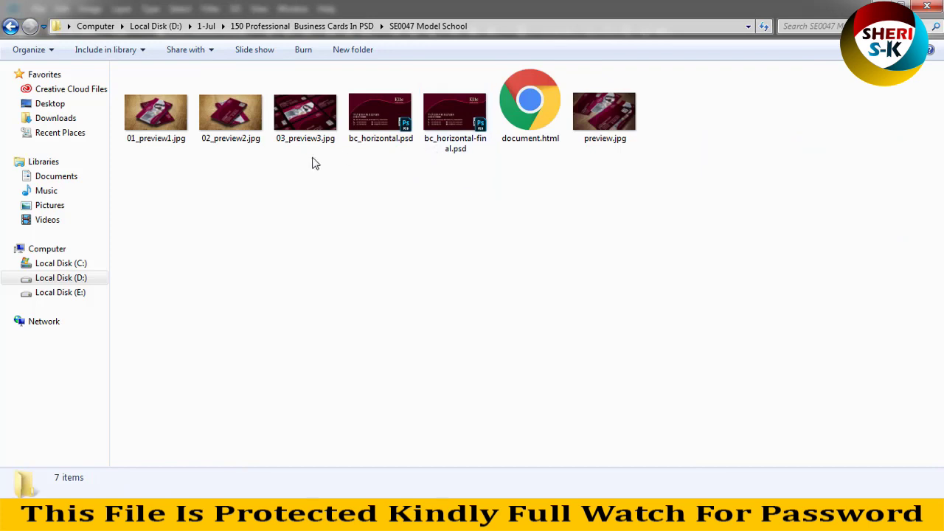
click(378, 97)
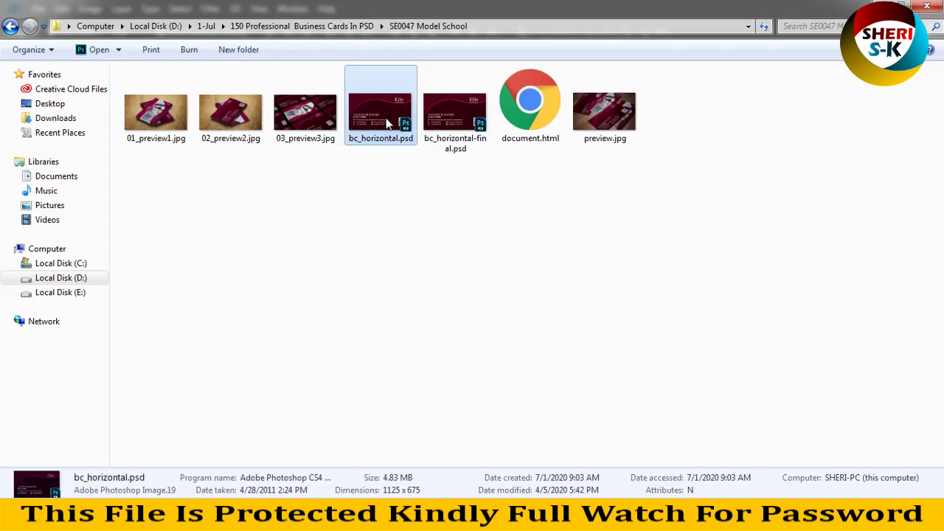
mouse_move(378, 124)
mouse_down()
mouse_move(305, 293)
mouse_move(247, 199)
mouse_up()
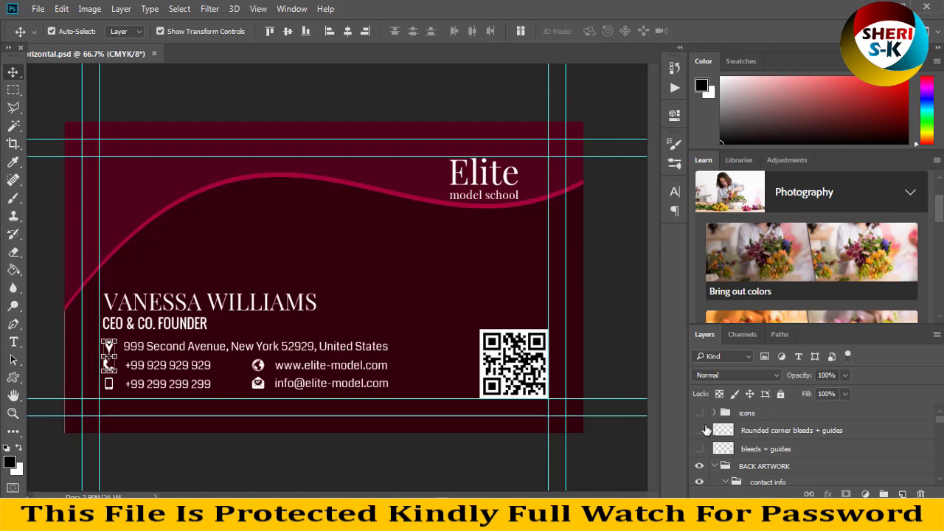
Step: Show and then hide the 'Rounded corner bleeds + guides' and 'bleeds + guides' layers
click(700, 431)
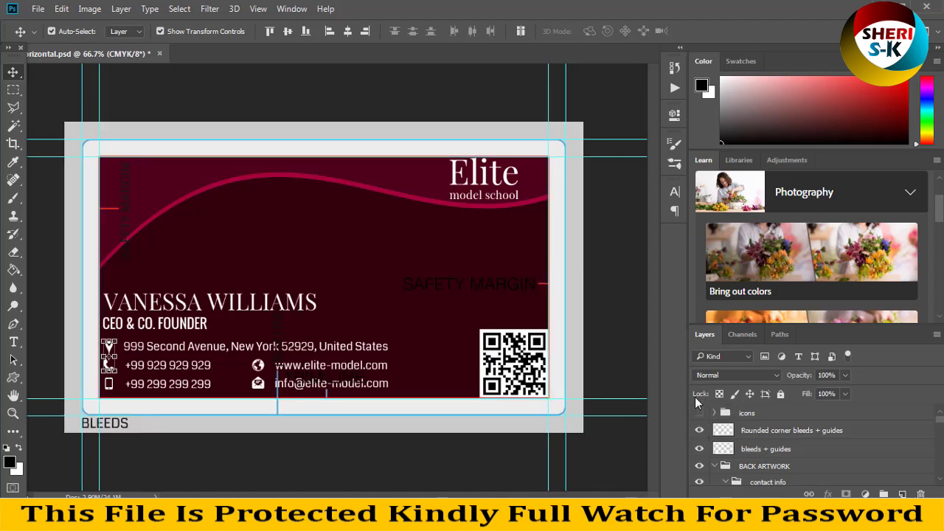
click(699, 448)
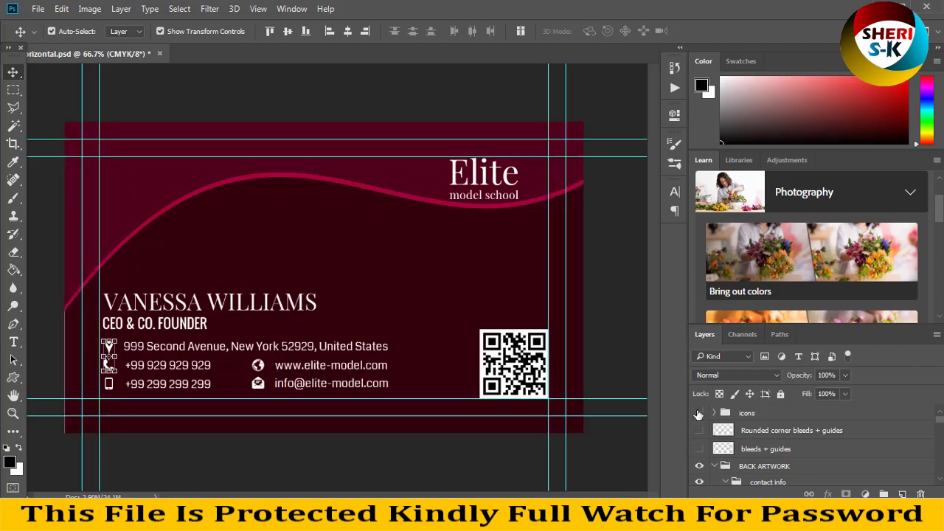
click(699, 413)
click(699, 413)
Step: Select the Shape 1 copy wave layer in the Layers panel
scroll(696, 427, down, 1)
scroll(694, 438, down, 2)
scroll(694, 438, down, 2)
scroll(694, 439, down, 1)
scroll(694, 439, down, 2)
scroll(694, 441, down, 1)
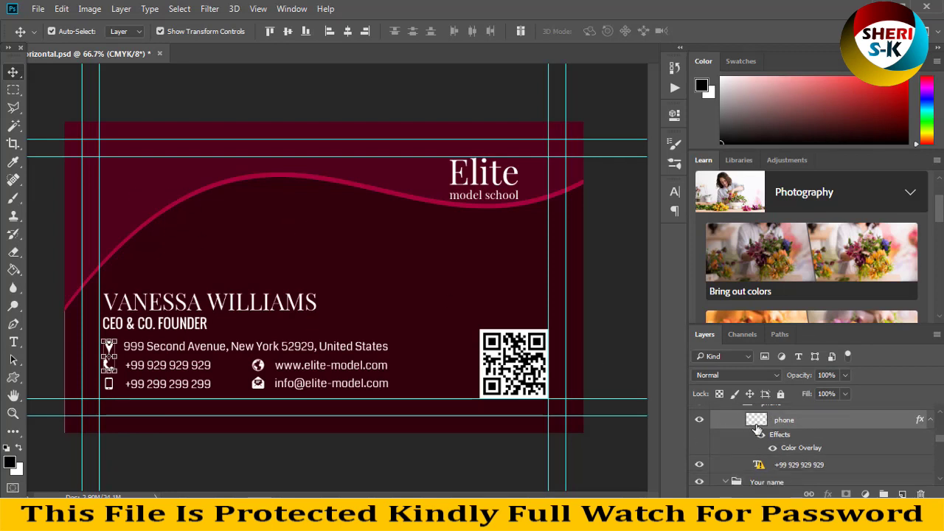
scroll(759, 438, up, 2)
scroll(759, 453, up, 2)
scroll(767, 463, up, 2)
scroll(767, 463, up, 1)
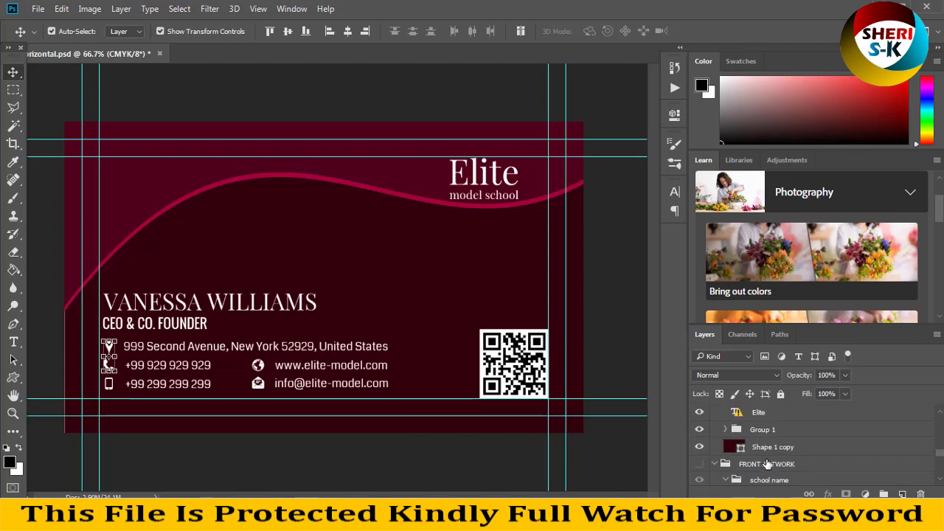
click(738, 448)
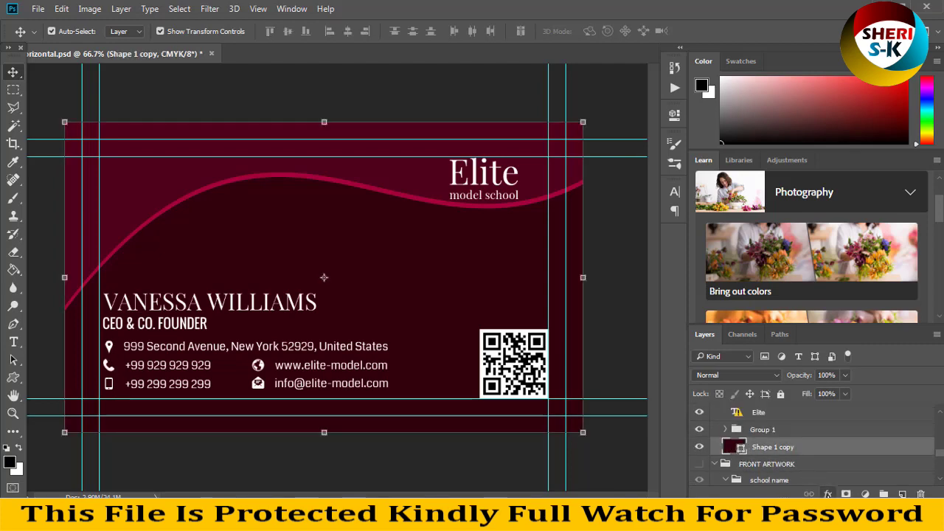
Step: Try a Color Overlay, then several Gradient Overlay presets on the wave, ending on a blue gradient
click(828, 495)
click(803, 421)
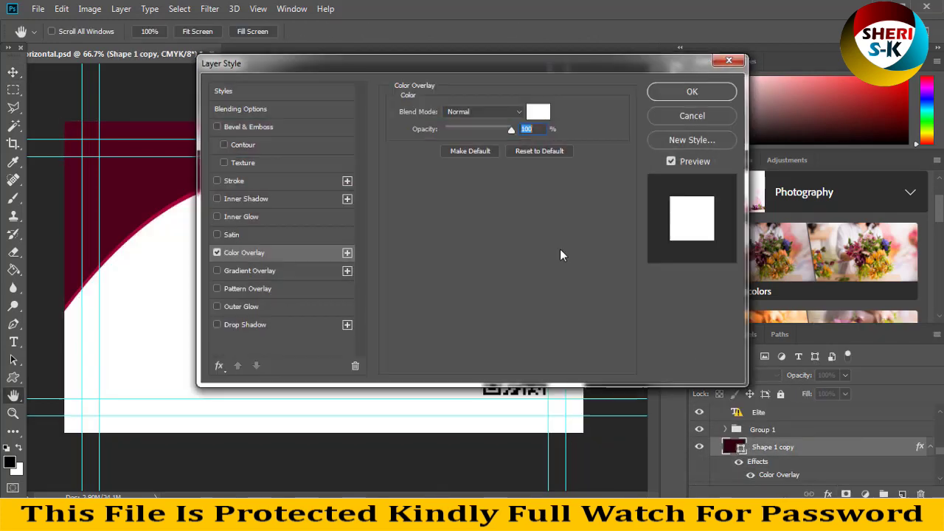
drag(509, 73, 775, 114)
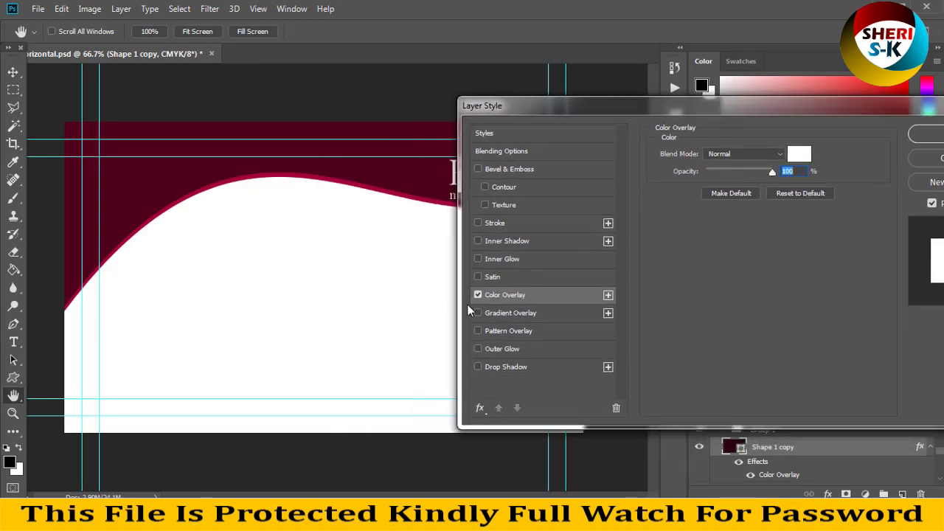
click(477, 294)
click(489, 311)
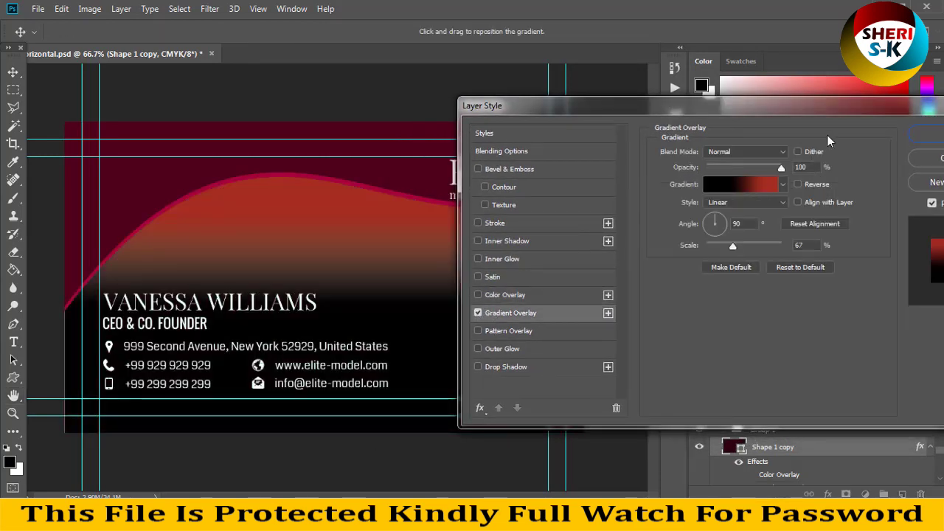
click(783, 184)
click(725, 228)
click(689, 238)
click(623, 295)
click(481, 214)
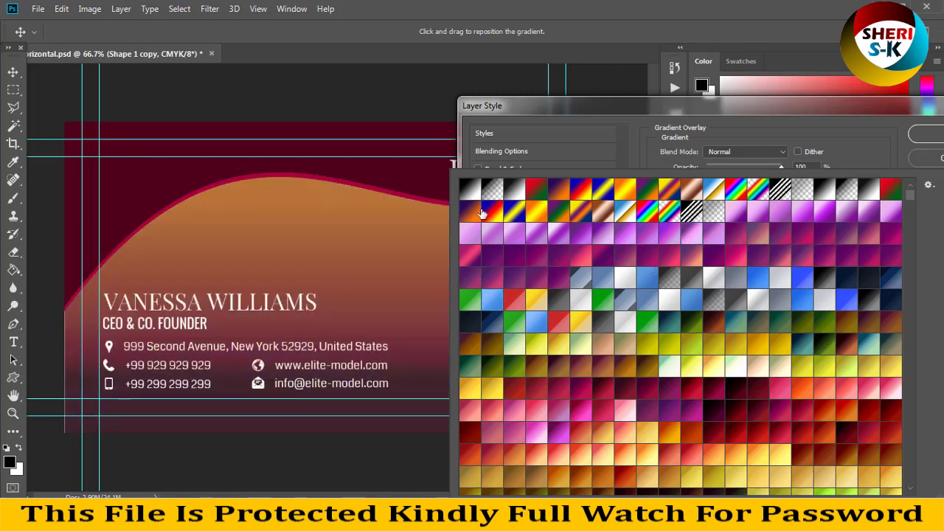
click(573, 121)
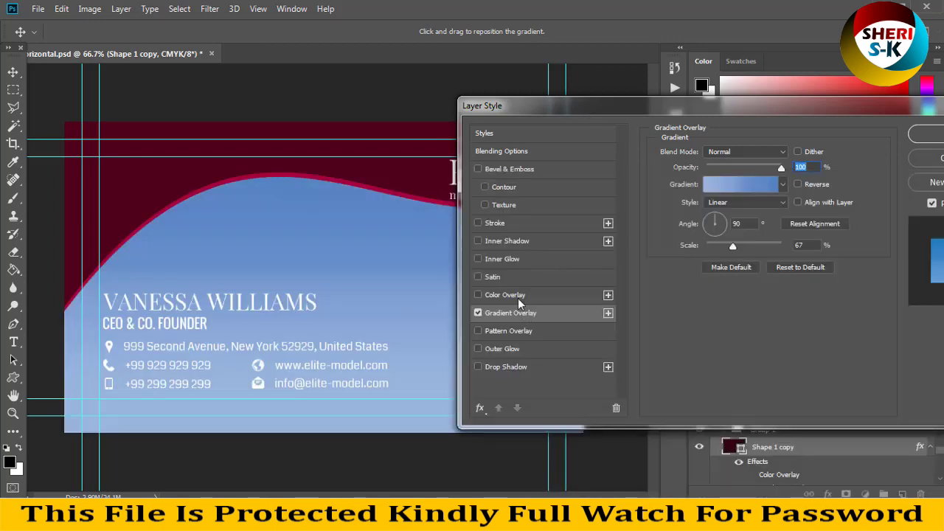
Step: Recolour the wave with a pink Color Overlay sampled from the card, then close bc_horizontal.psd without saving
click(518, 295)
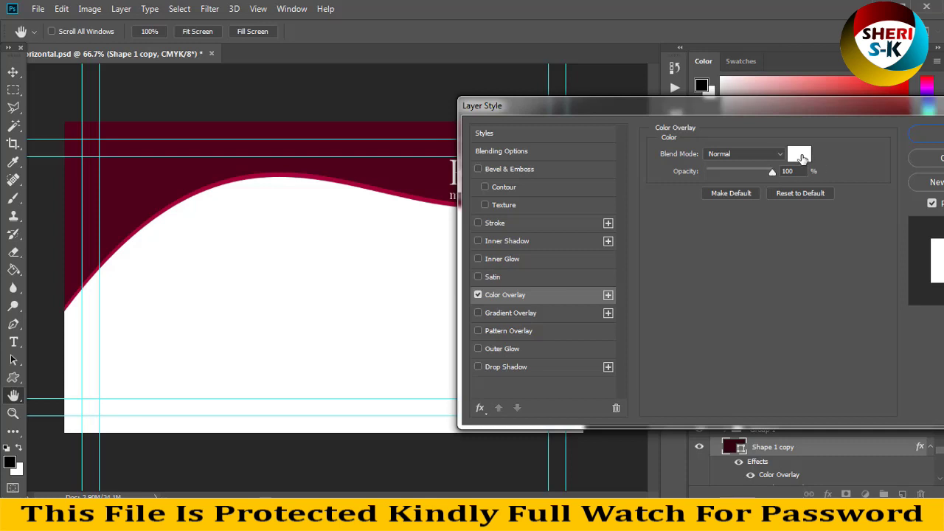
click(798, 154)
click(310, 144)
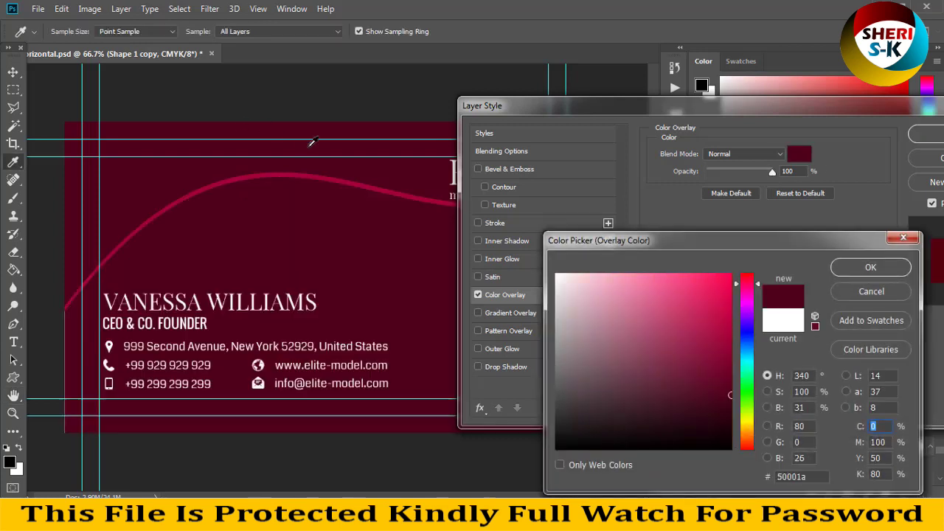
click(395, 188)
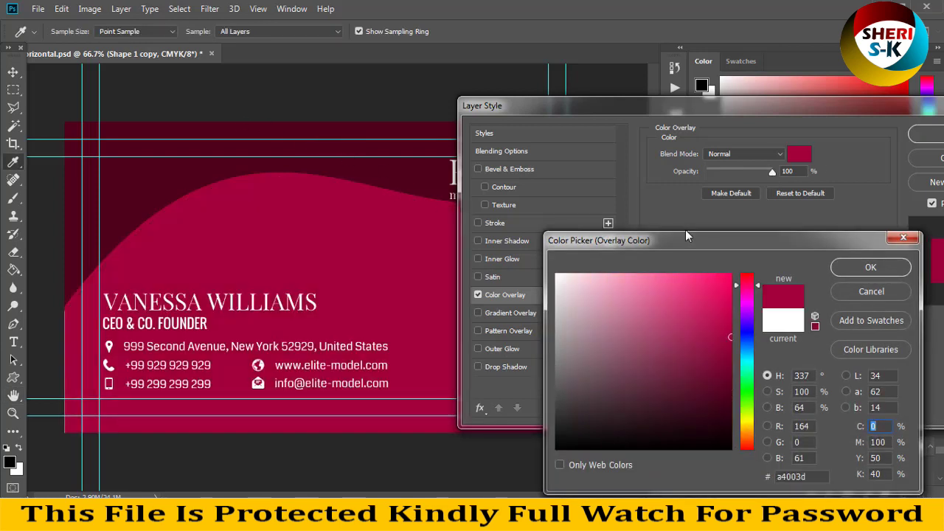
key(Return)
click(924, 141)
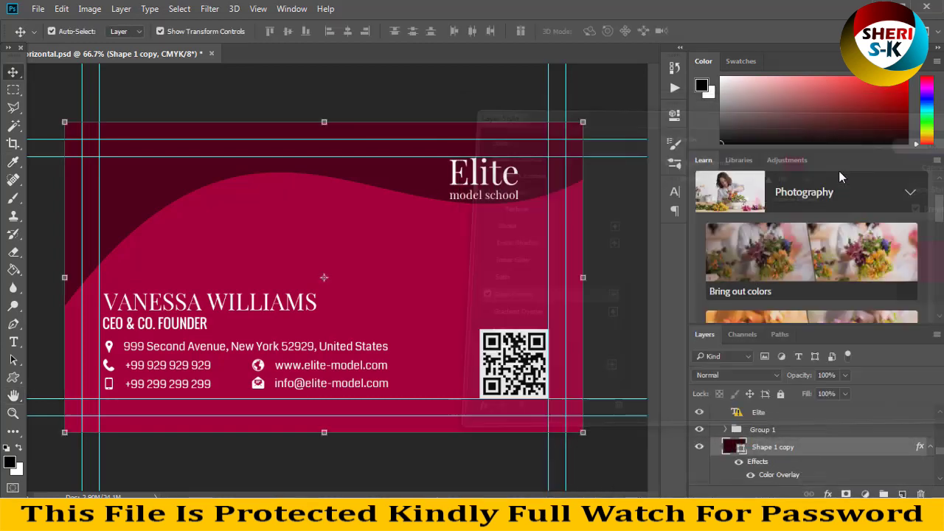
click(211, 54)
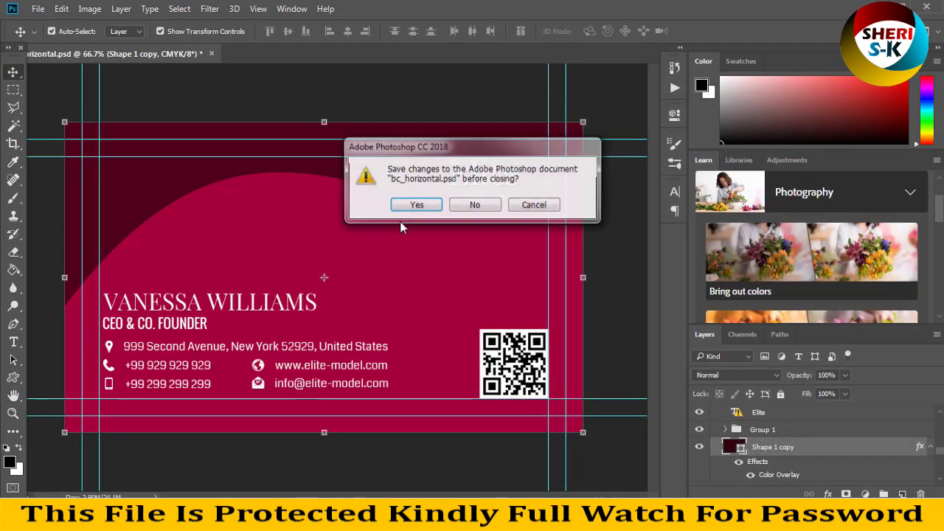
click(474, 204)
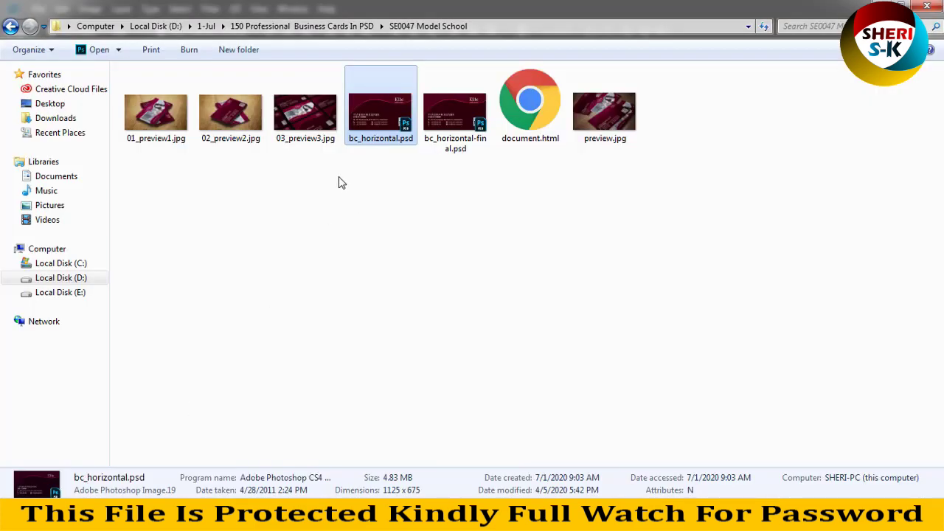
Step: Preview SE0023 Creative's Vertical2.jpg mockup, then return to the template folders
key(BackSpace)
mouse_move(369, 188)
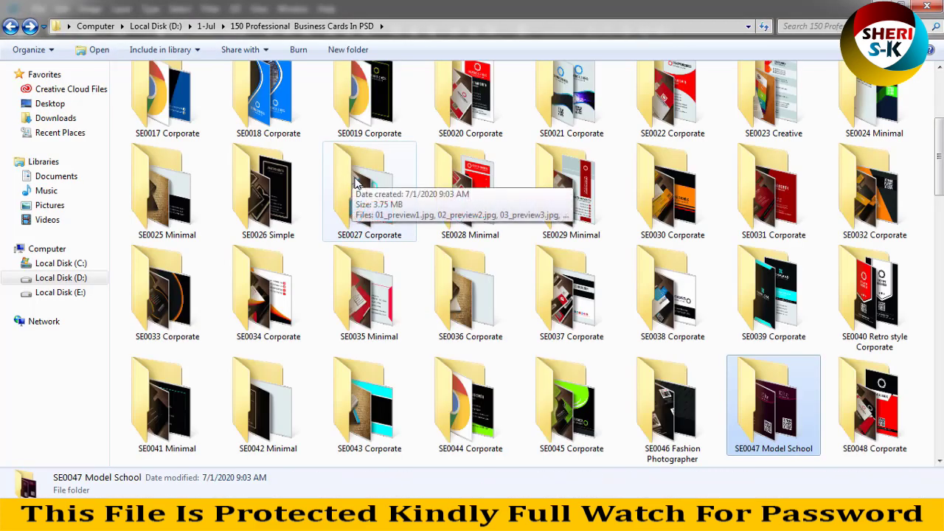
scroll(658, 223, up, 2)
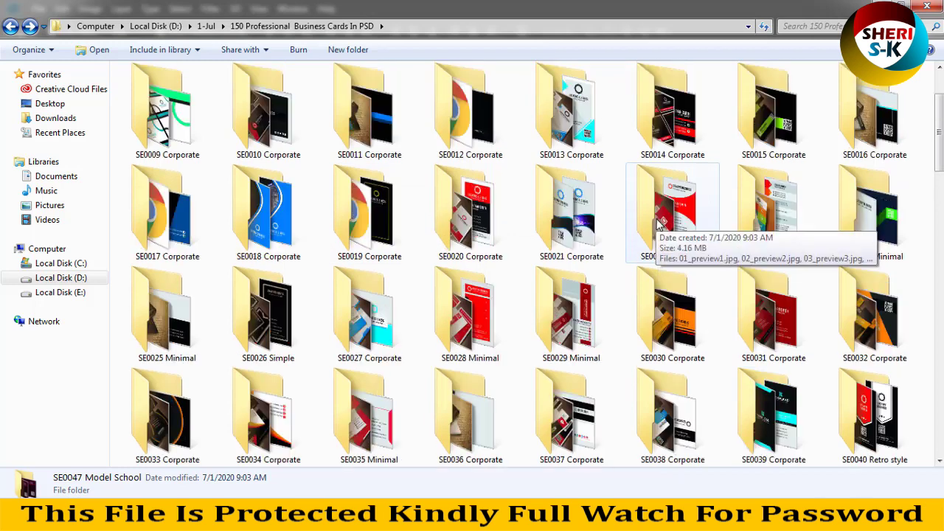
double_click(758, 204)
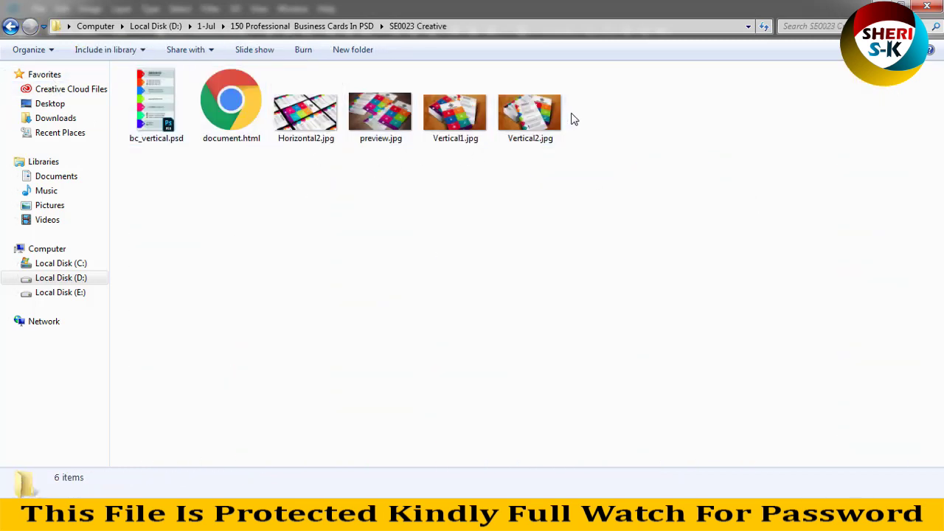
double_click(545, 122)
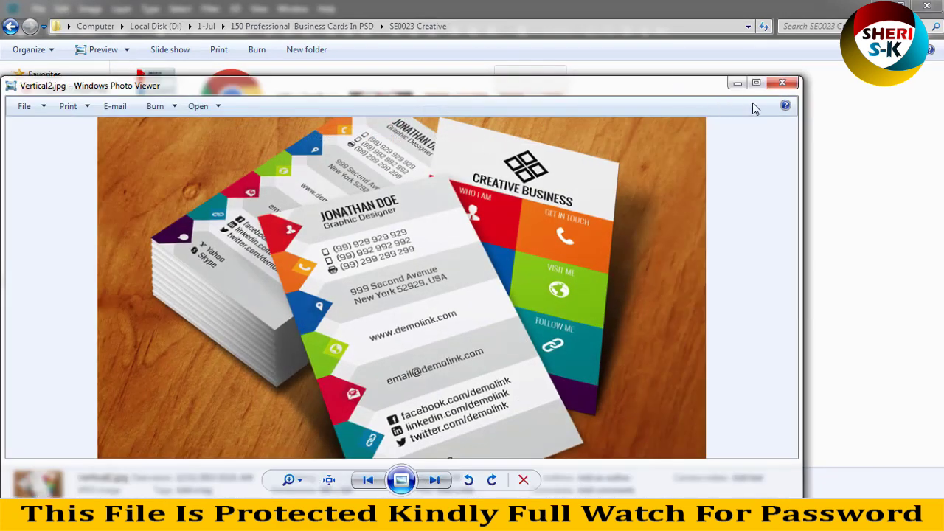
click(776, 85)
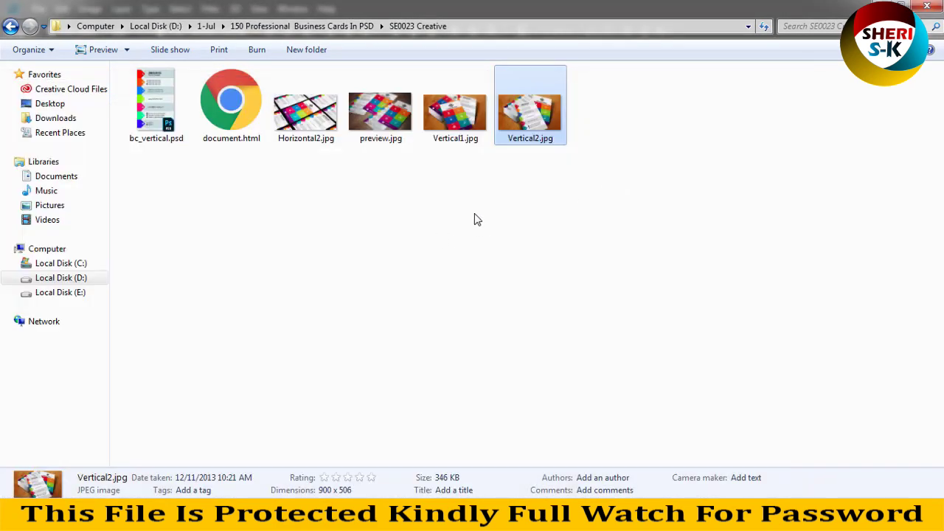
key(BackSpace)
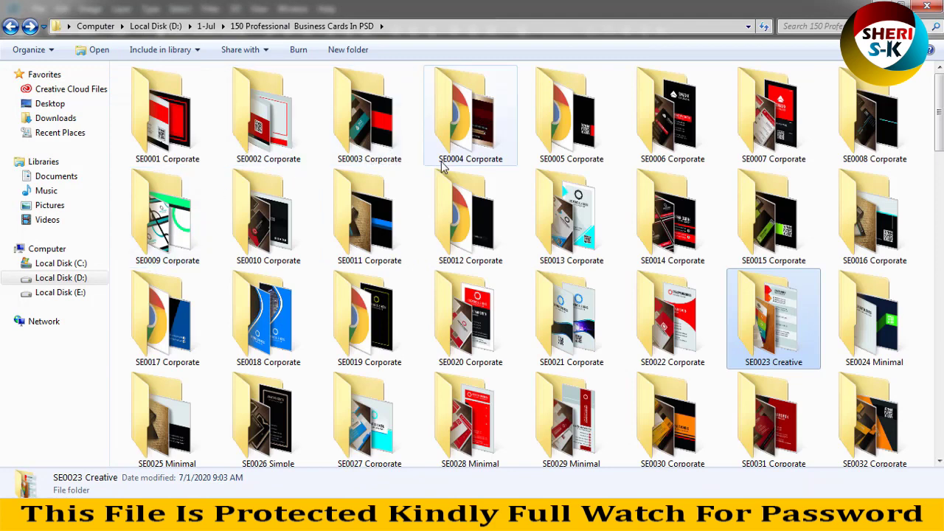
Step: Preview SE0008 Corporate's 01_preview1.jpg, then open the SE0054 Fashion_ Model Agency folder
double_click(870, 122)
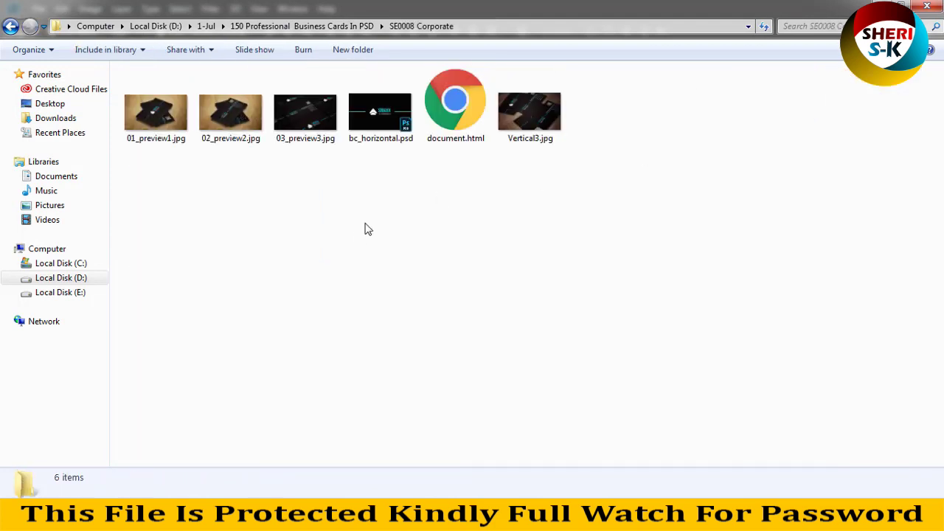
double_click(183, 139)
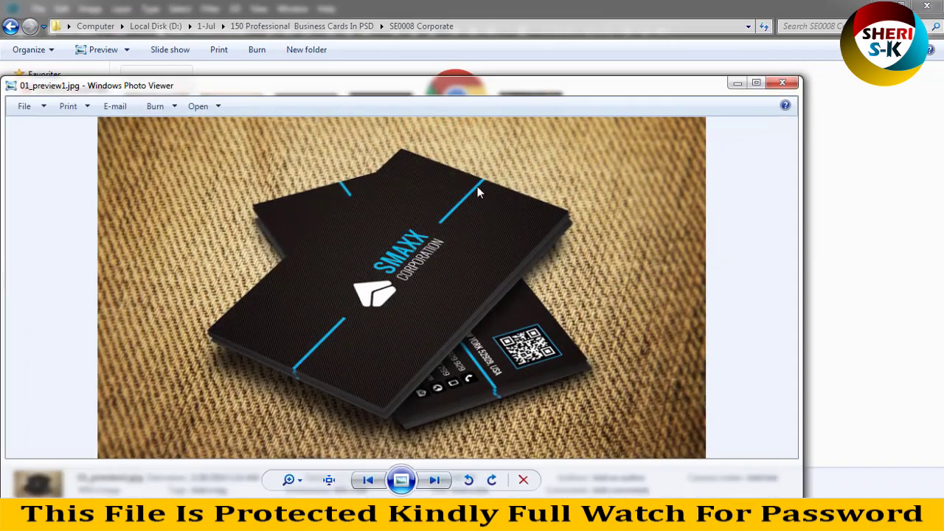
click(782, 82)
key(BackSpace)
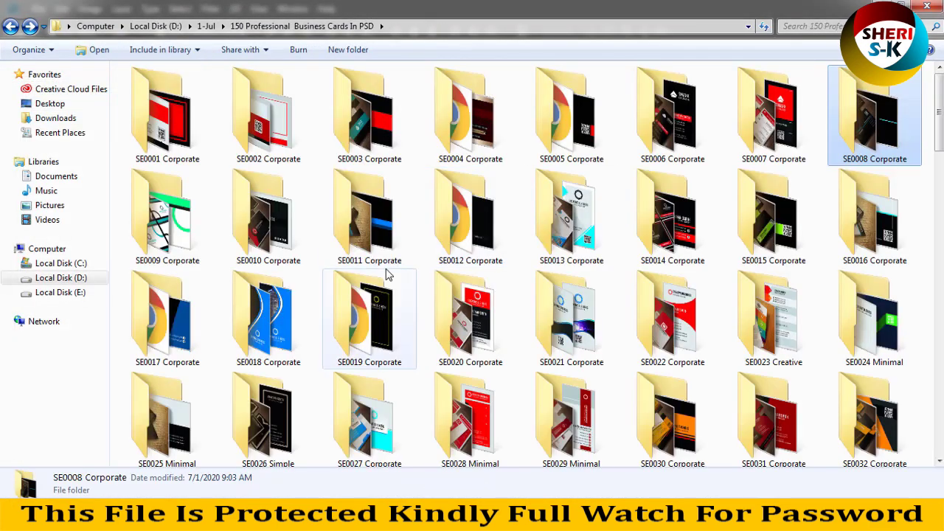
scroll(391, 277, down, 5)
click(695, 457)
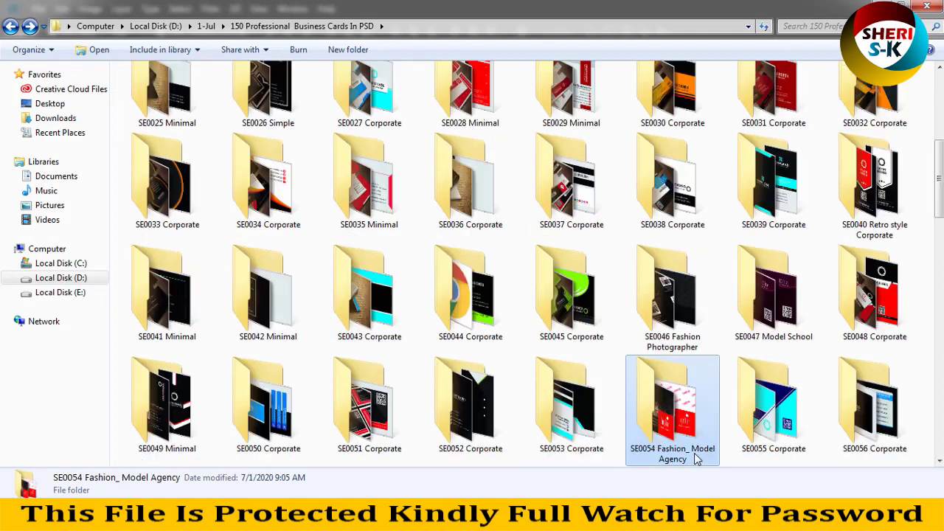
double_click(650, 379)
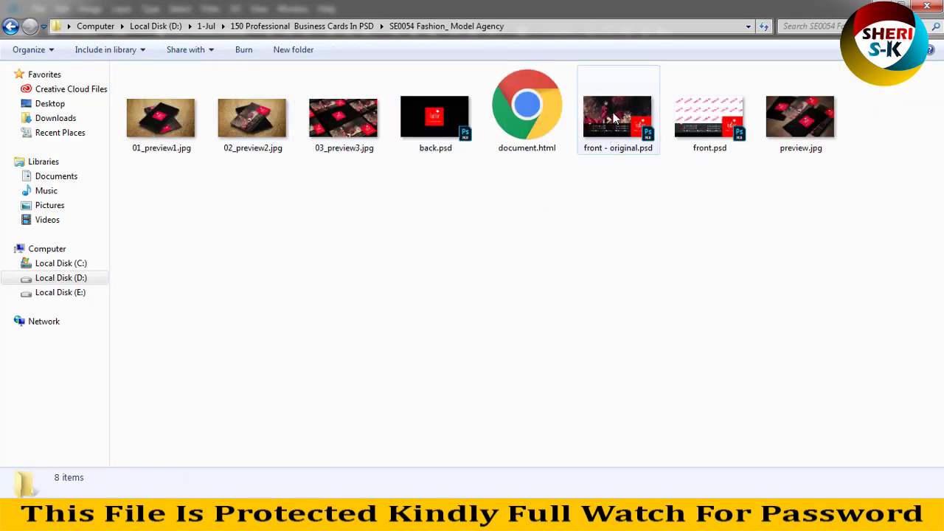
Step: Open front - original.psd in Photoshop and inspect its red TopStar box and background photo layers
drag(614, 118, 259, 254)
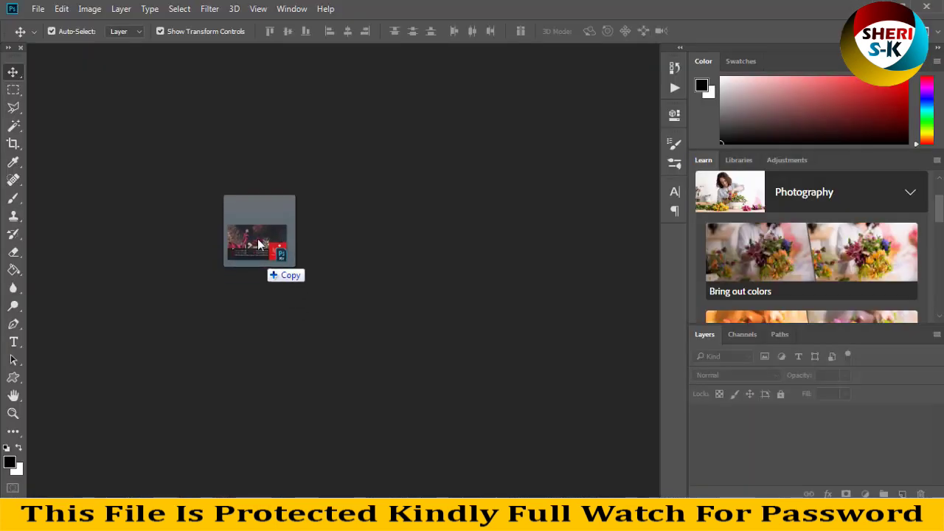
drag(259, 255, 266, 211)
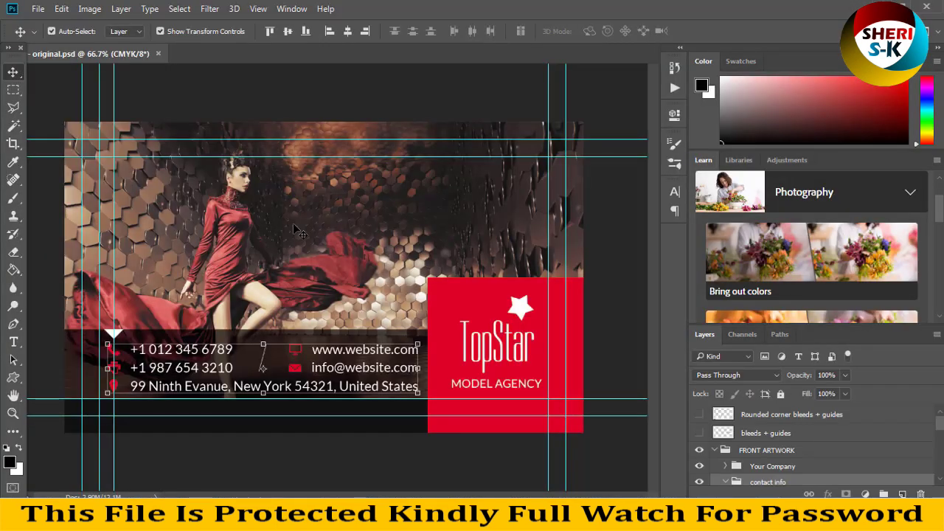
click(562, 334)
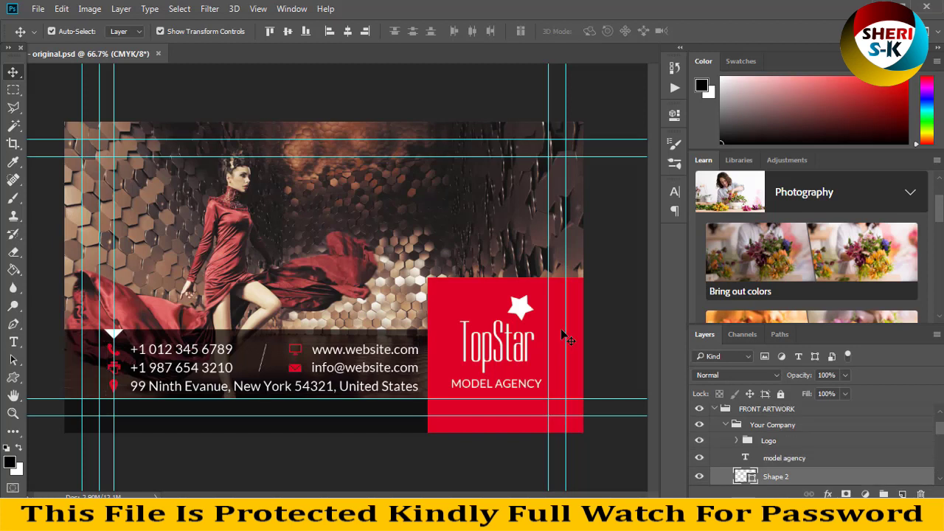
click(235, 264)
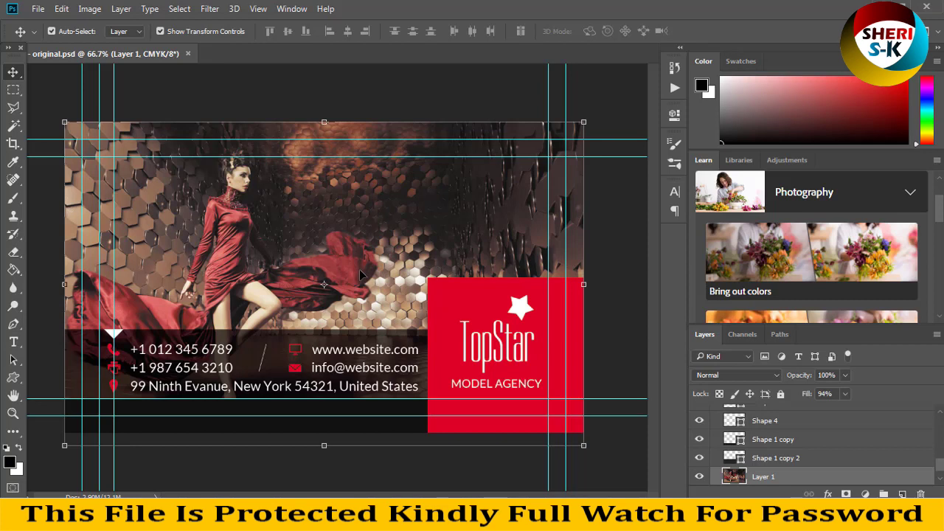
click(460, 299)
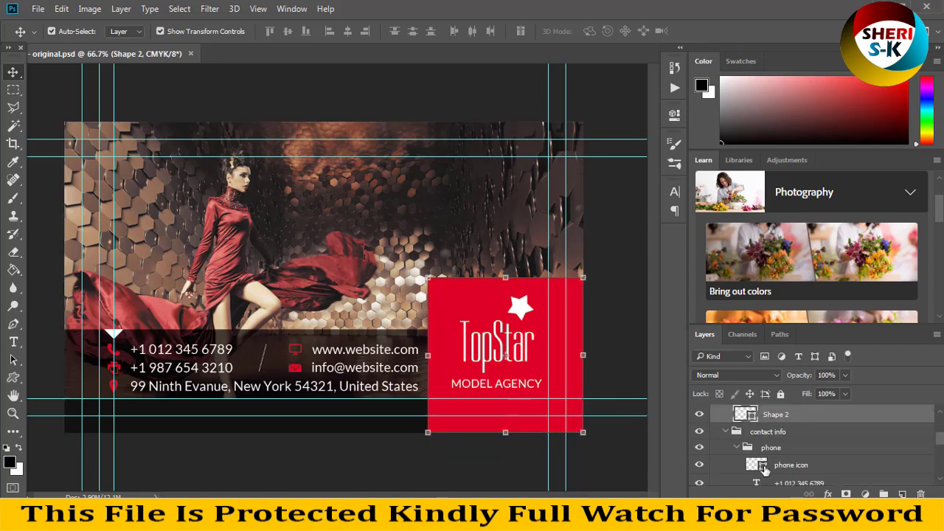
click(829, 495)
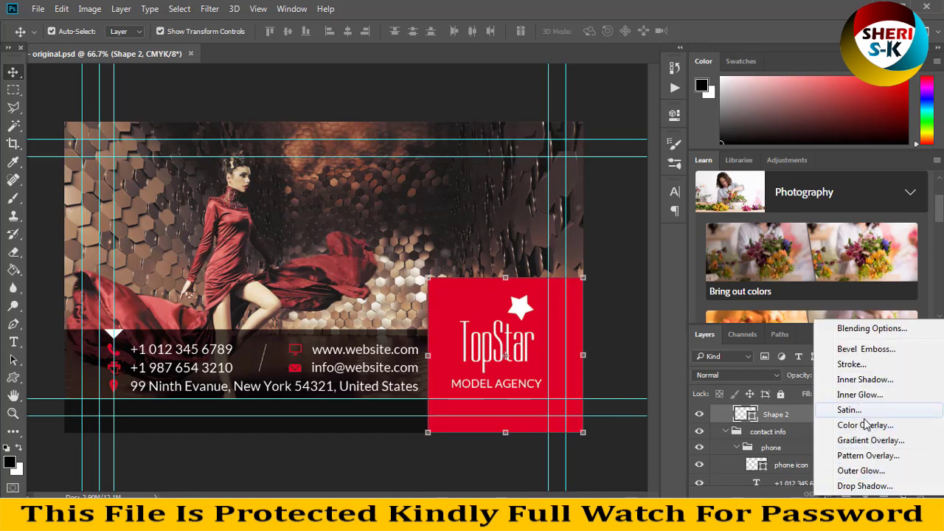
Step: Reposition the background model photo and the dark contact-info bar on the TopStar card
click(338, 268)
mouse_move(338, 268)
mouse_down()
mouse_move(349, 186)
mouse_move(312, 215)
mouse_up()
click(181, 367)
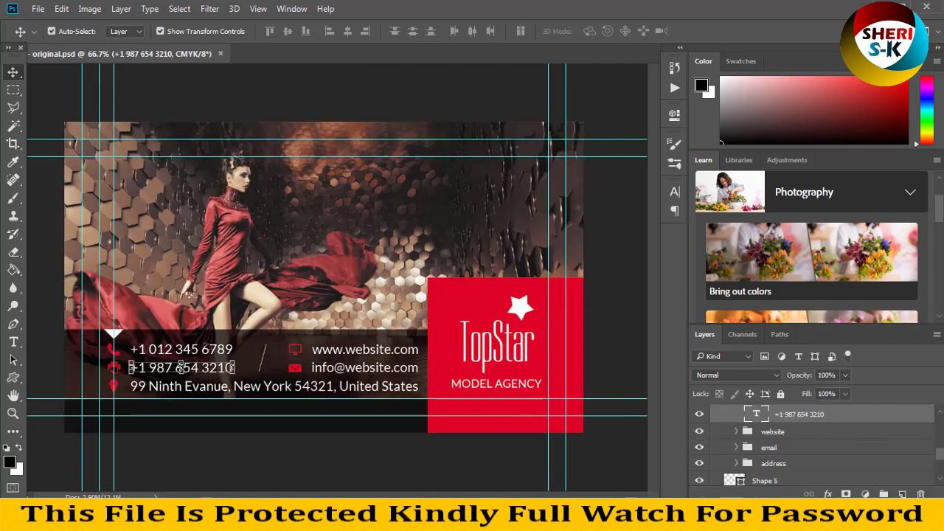
click(267, 352)
mouse_move(267, 352)
mouse_down()
mouse_move(272, 187)
mouse_move(195, 309)
mouse_up()
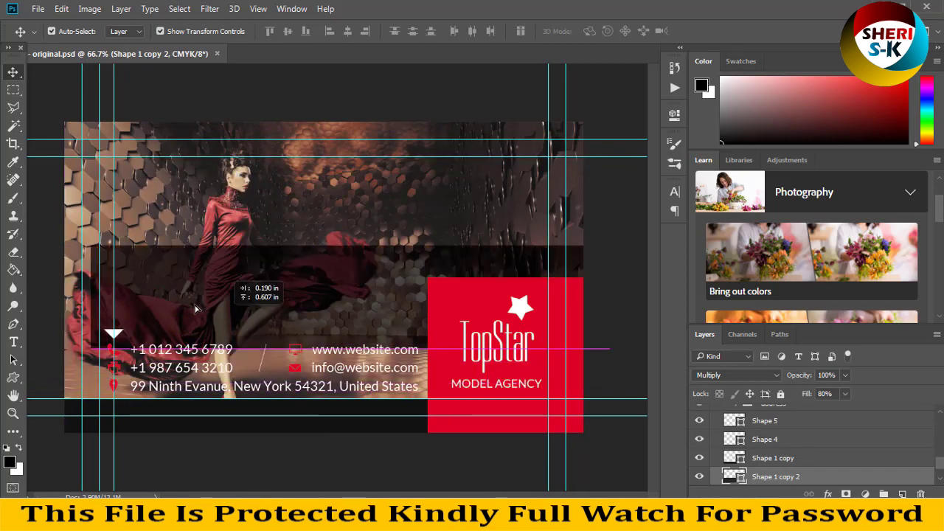
mouse_move(196, 309)
mouse_down()
mouse_move(260, 346)
mouse_move(213, 366)
mouse_move(225, 351)
mouse_up()
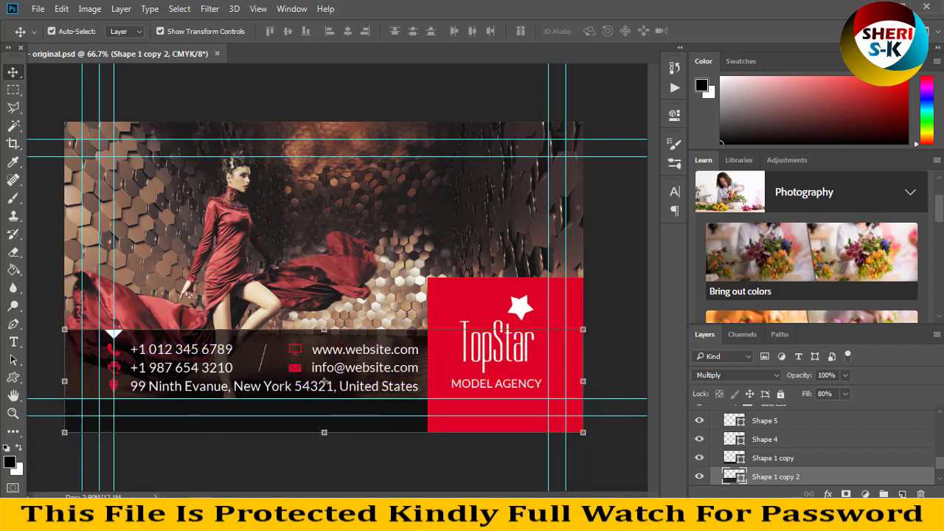
Step: Close the TopStar card, open the SE0033 Corporate folder and bring bc_horizontal.psd into Photoshop
click(218, 54)
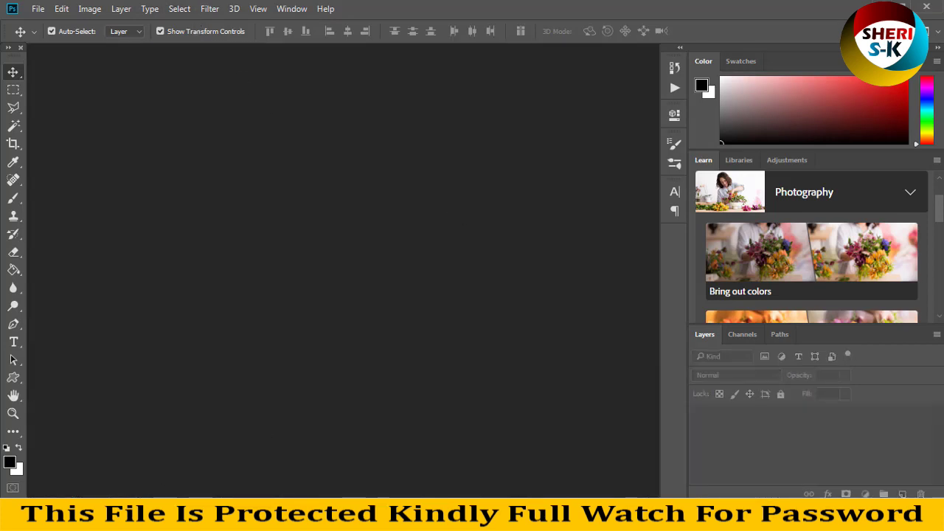
click(926, 6)
key(BackSpace)
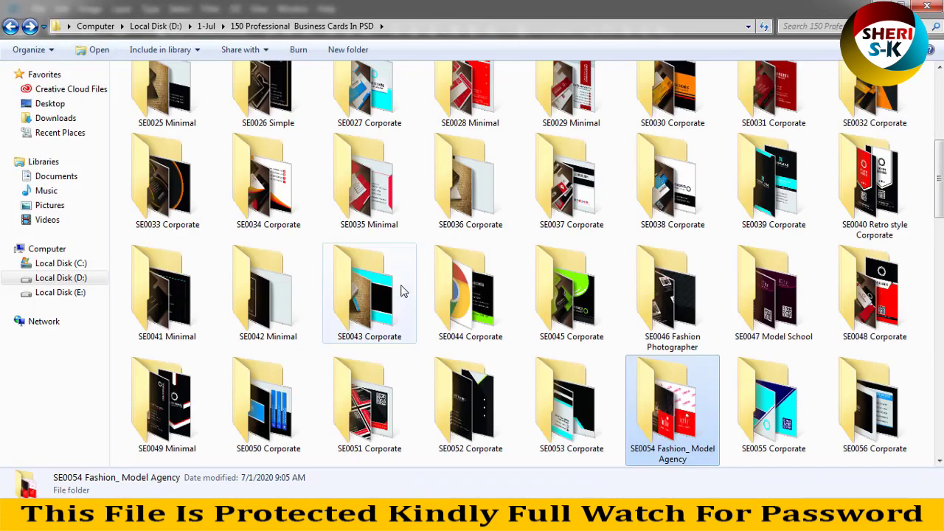
double_click(171, 220)
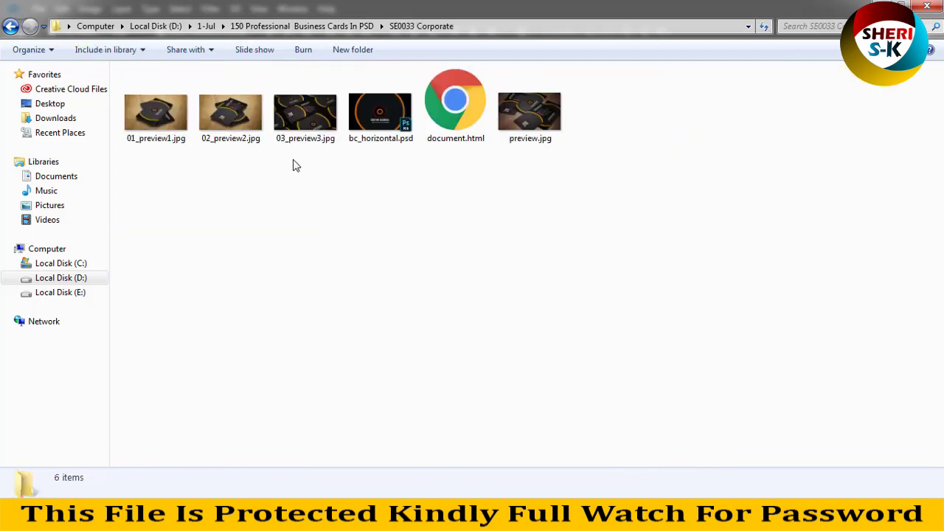
mouse_move(379, 112)
mouse_down()
mouse_move(206, 459)
mouse_move(253, 156)
mouse_up()
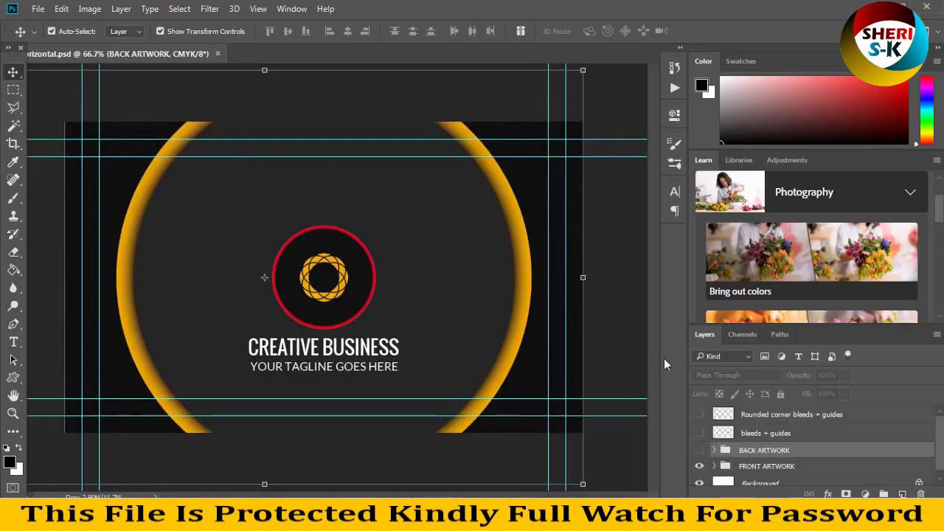
Step: Hide FRONT ARTWORK, show BACK ARTWORK for the contact side, and select the yellow arc
click(699, 467)
click(700, 467)
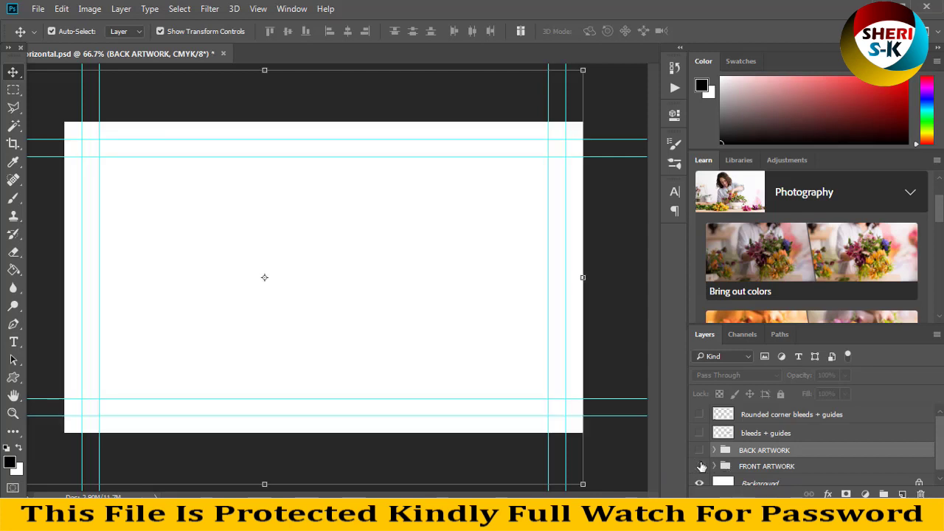
click(701, 467)
click(699, 450)
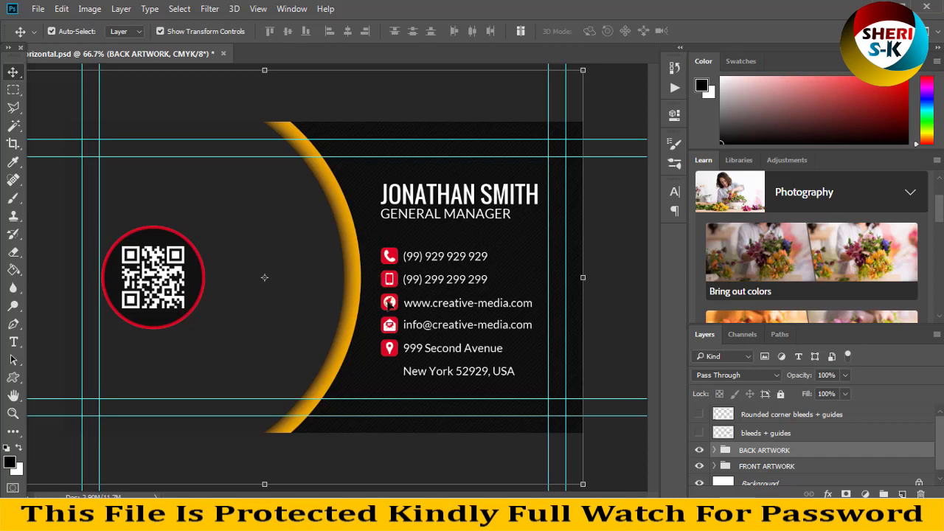
click(357, 290)
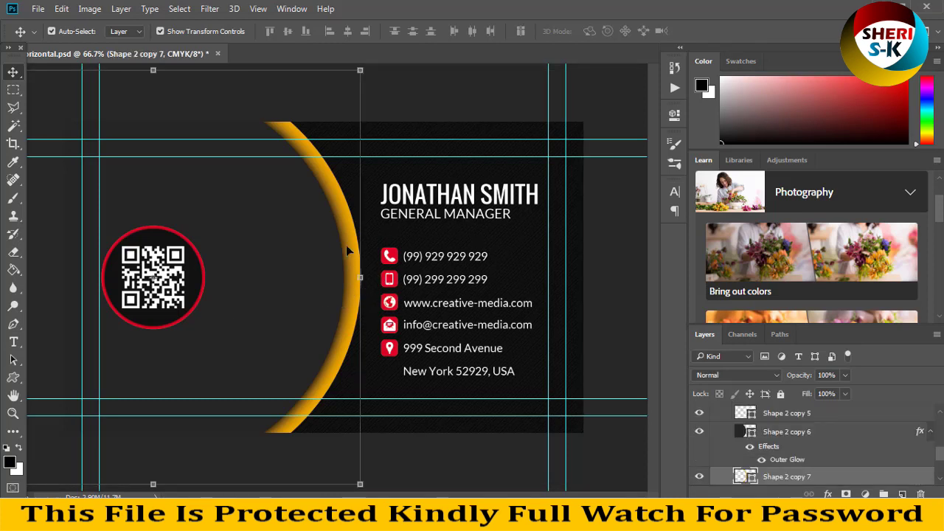
Step: Give the arc a Color Overlay in bright red de0024
click(828, 494)
click(841, 427)
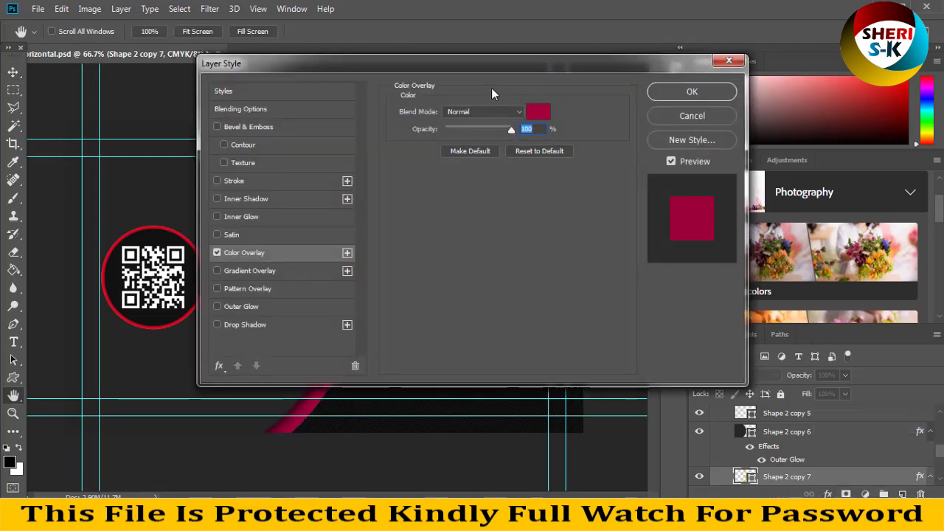
drag(471, 61, 784, 308)
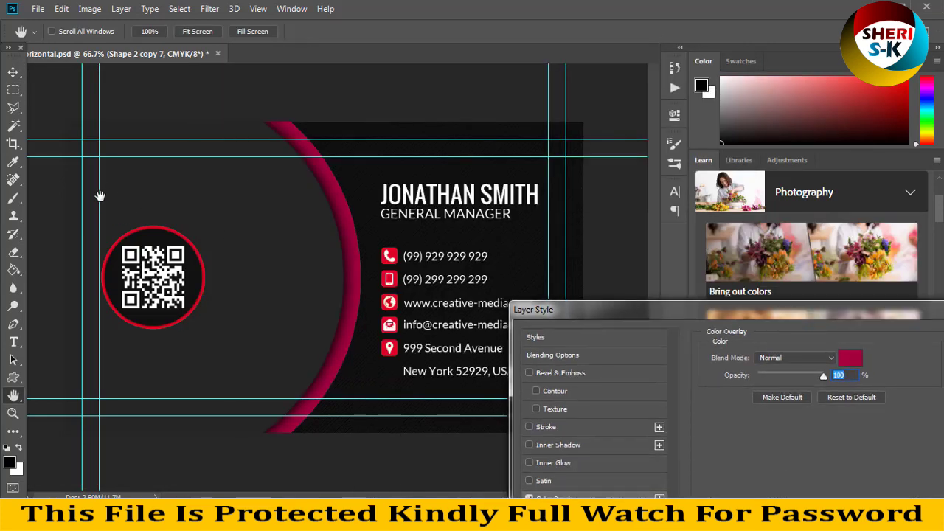
click(845, 362)
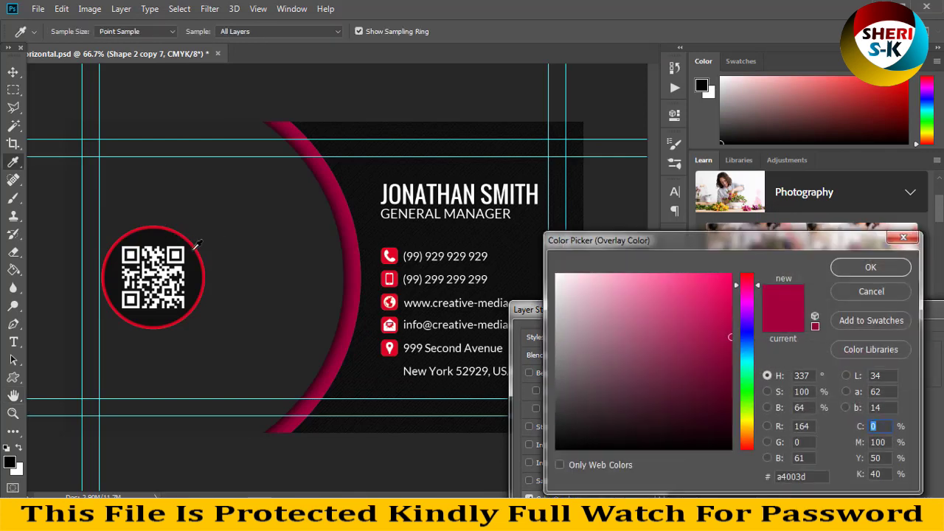
click(197, 245)
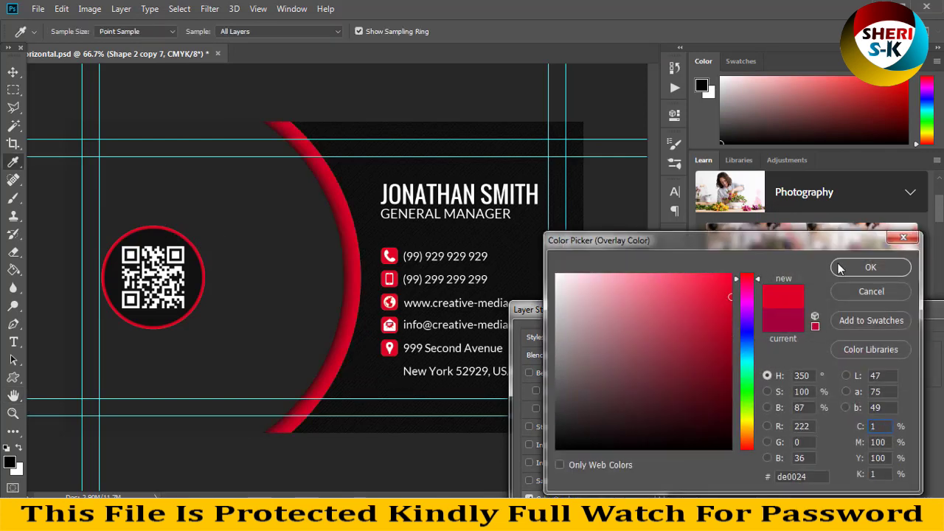
click(842, 268)
drag(881, 392, 729, 328)
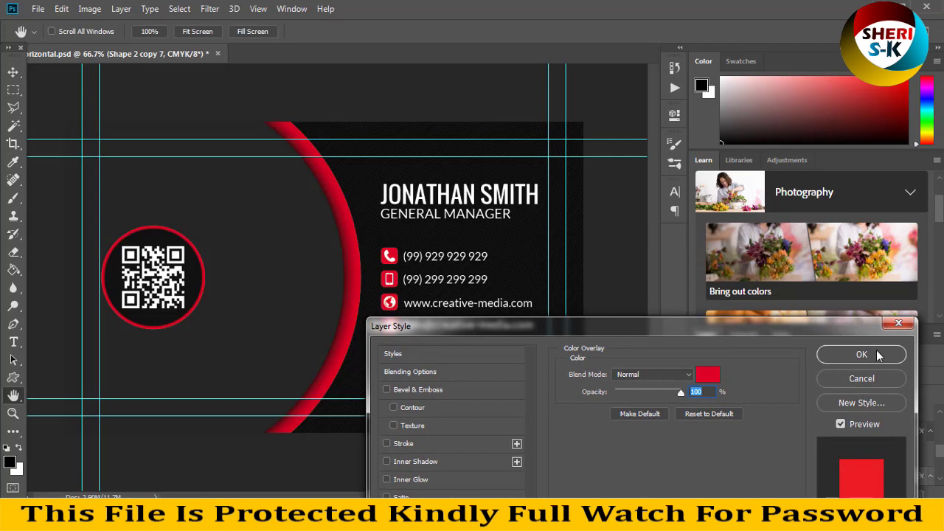
click(861, 355)
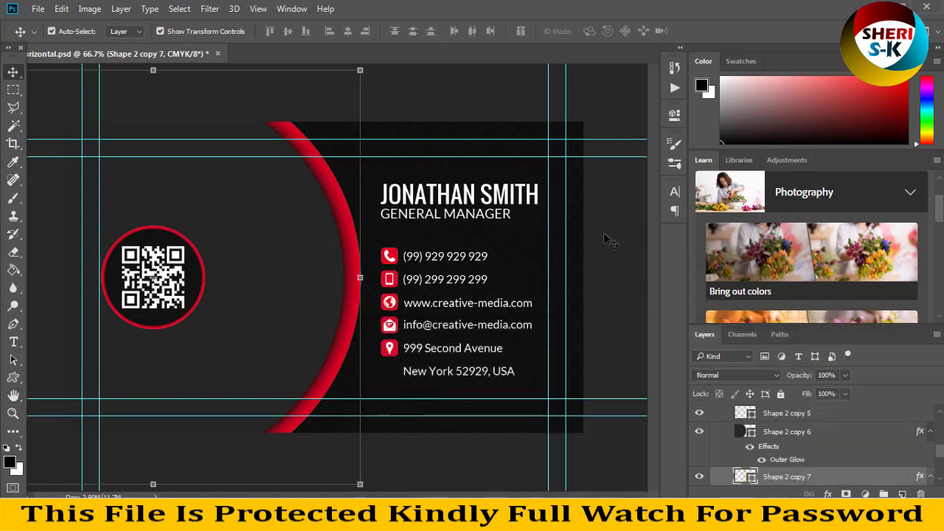
click(605, 240)
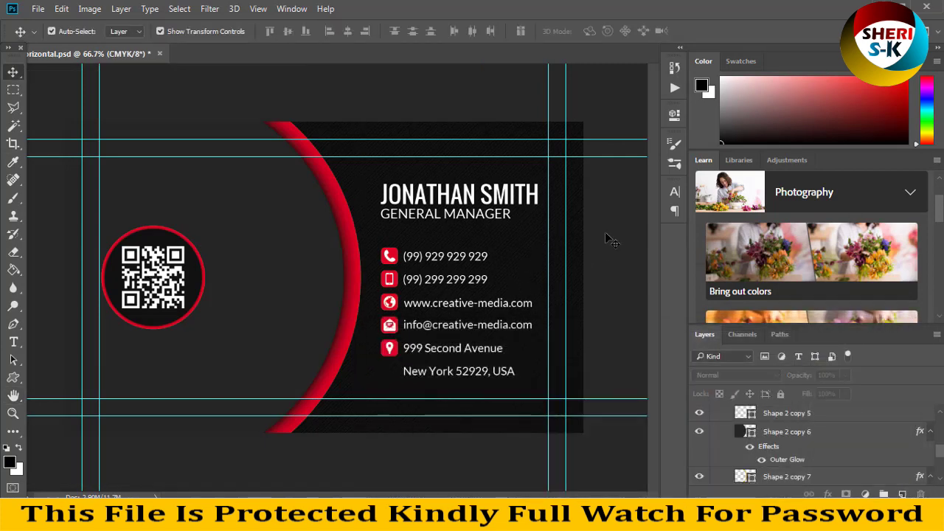
Step: Close bc_horizontal.psd without saving and return to the template files
click(160, 54)
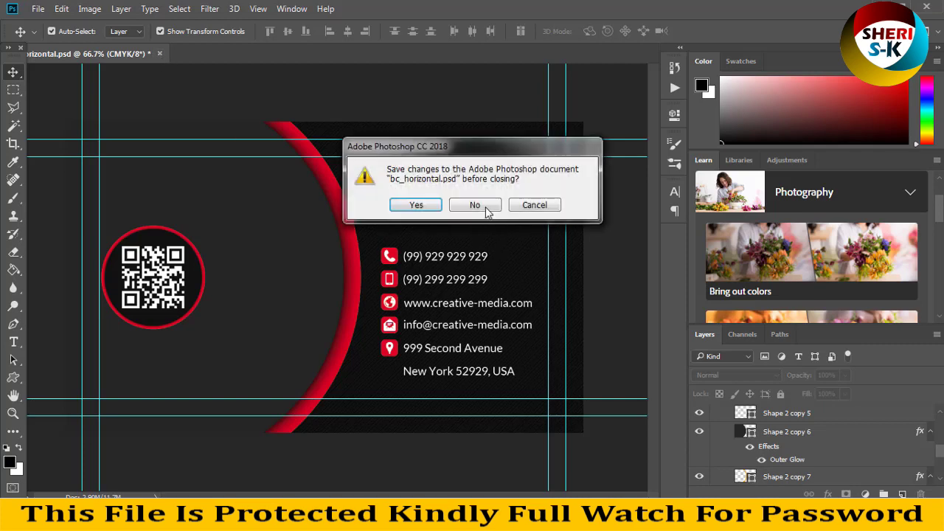
click(486, 209)
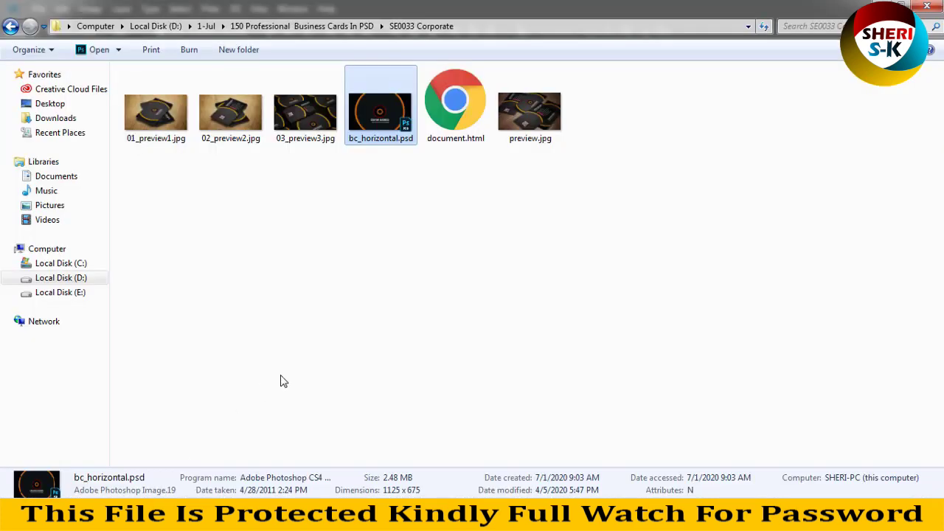
click(280, 382)
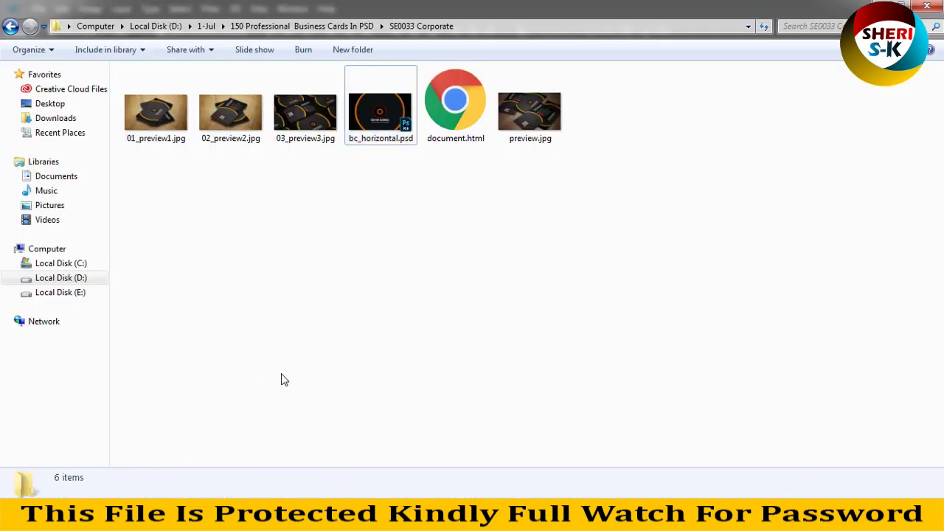
Step: Browse the SE0031 and SE0022 folders, then open SE0021 Corporate and drag out bc_vertical.psd
key(BackSpace)
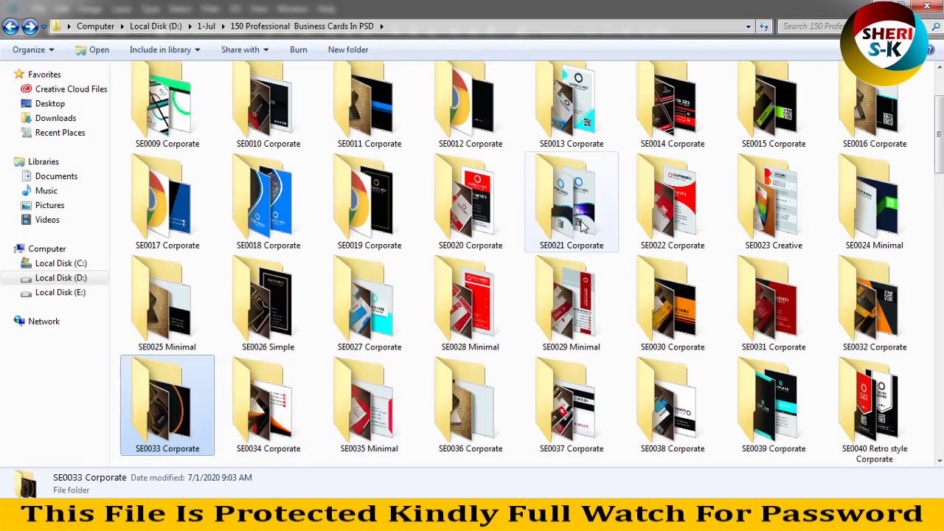
double_click(774, 310)
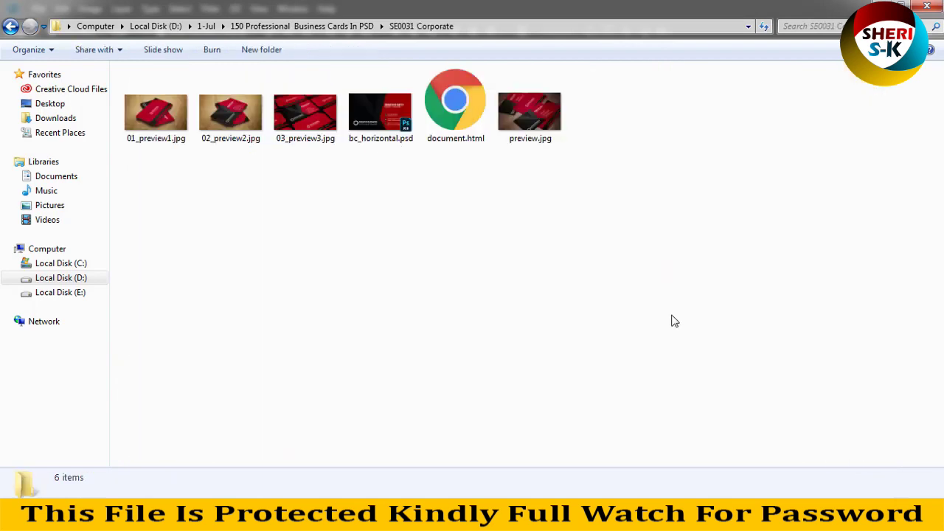
key(BackSpace)
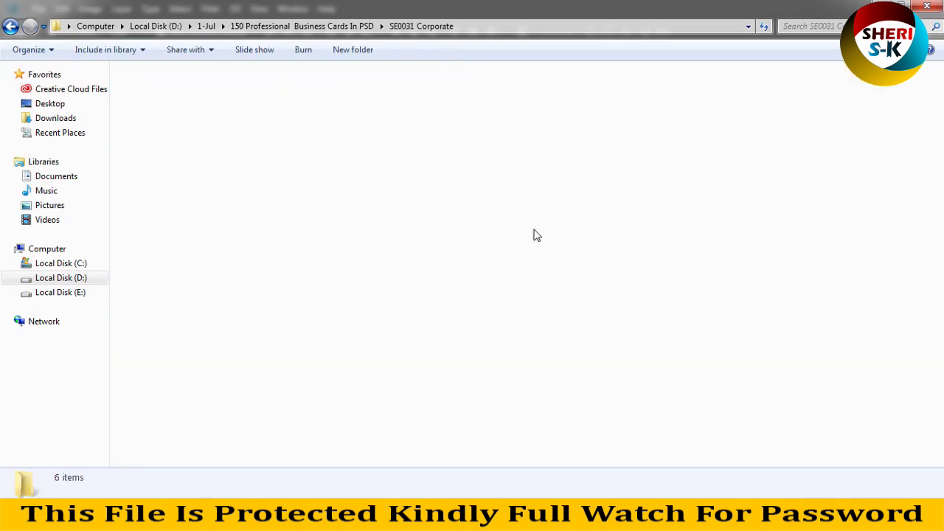
double_click(673, 310)
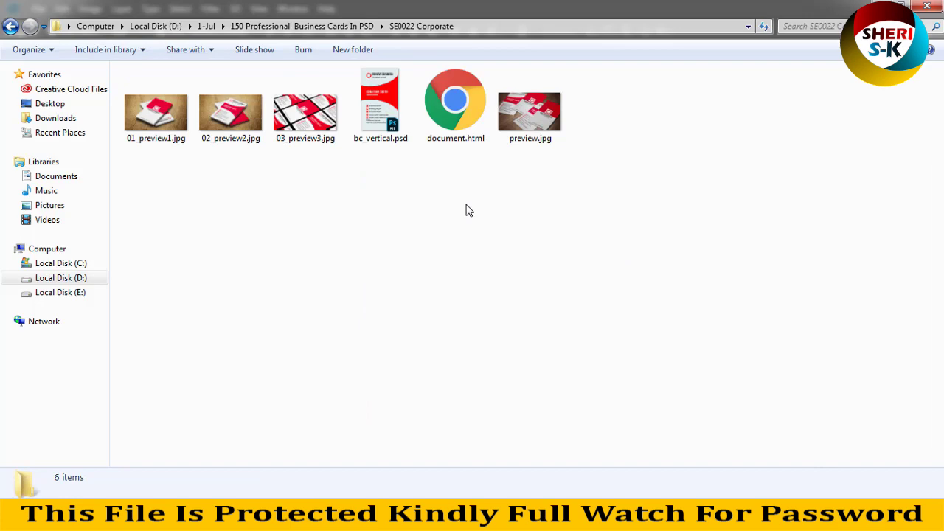
key(BackSpace)
double_click(570, 308)
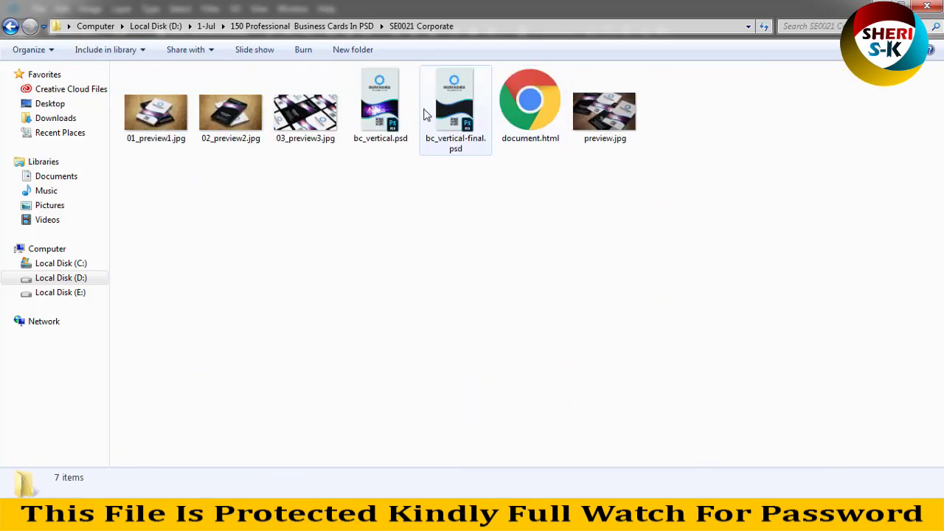
click(380, 111)
drag(341, 194, 207, 509)
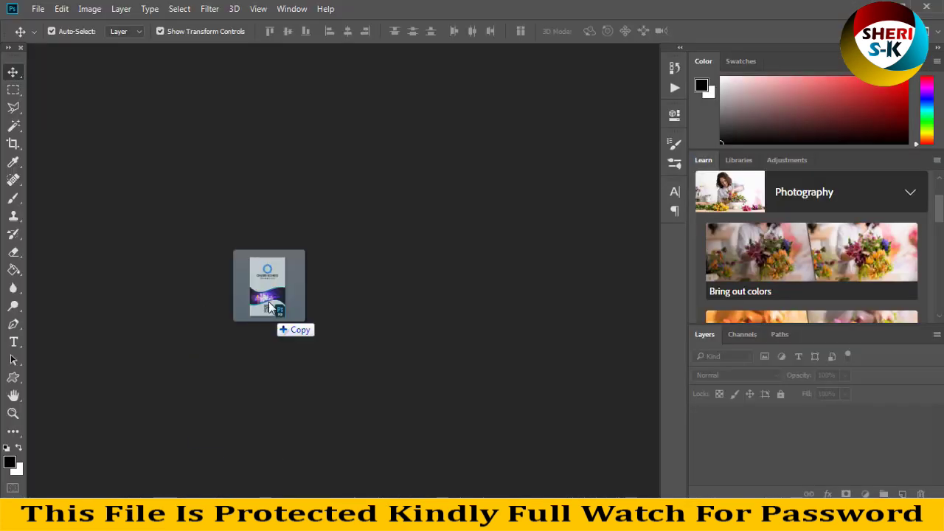
Step: Open bc_vertical.psd in Photoshop and preview its BACK ARTWORK layer
drag(207, 480, 266, 269)
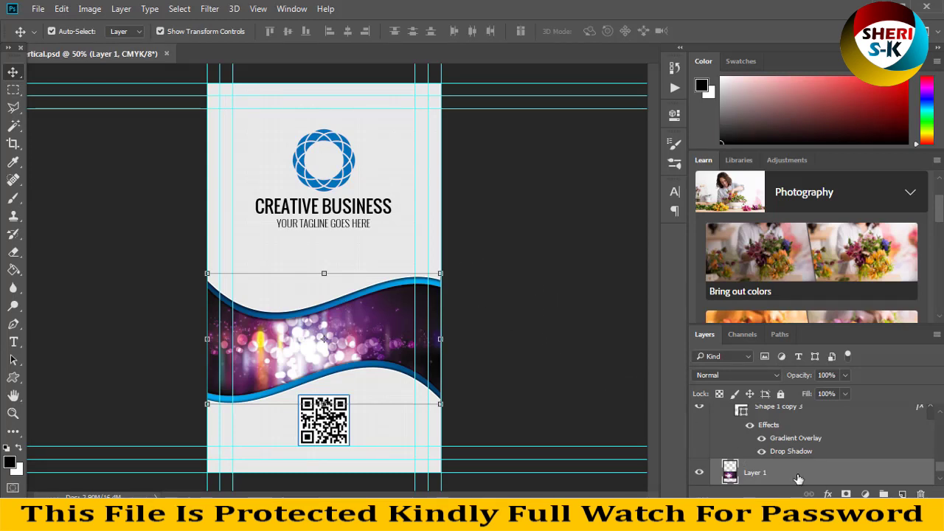
scroll(797, 479, down, 1)
scroll(941, 418, up, 1)
scroll(941, 417, up, 1)
scroll(763, 456, down, 1)
scroll(763, 453, up, 3)
scroll(762, 447, up, 3)
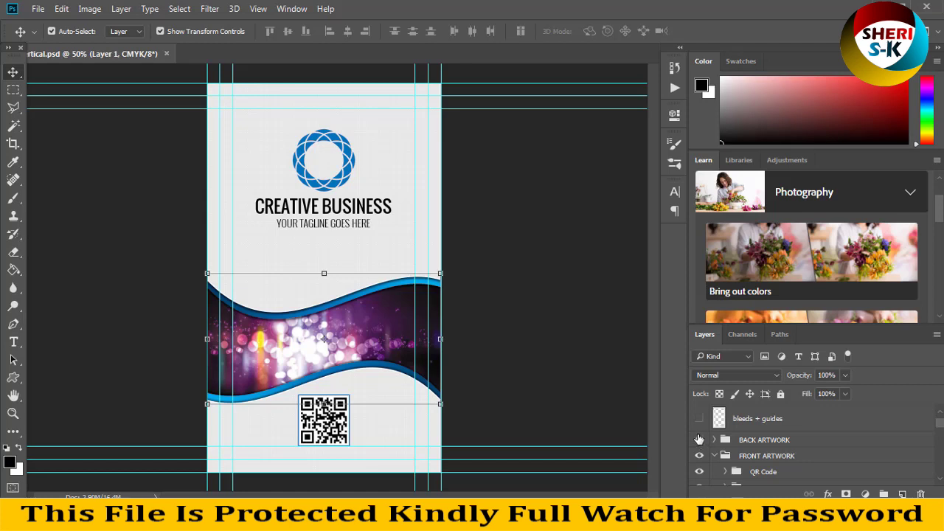
click(699, 440)
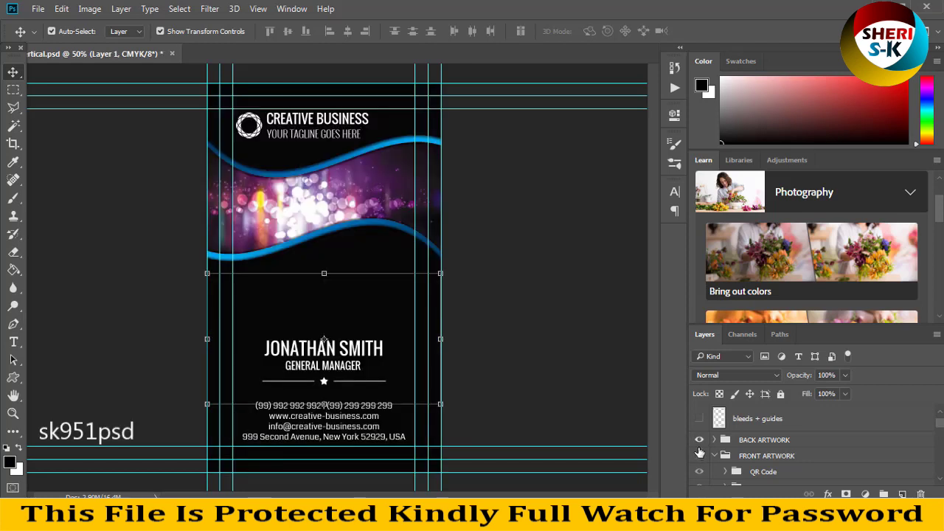
click(699, 440)
click(699, 456)
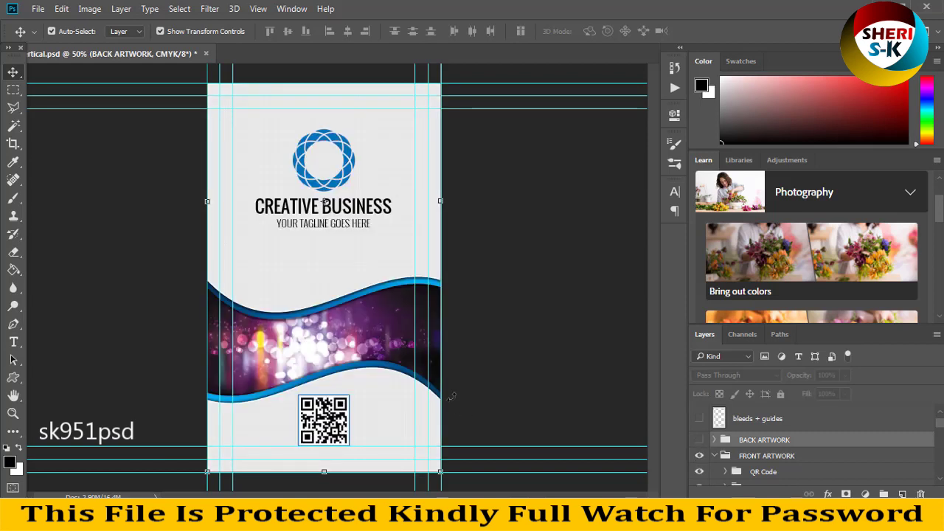
Step: Realign the purple wave photo, then close bc_vertical.psd without saving
click(374, 328)
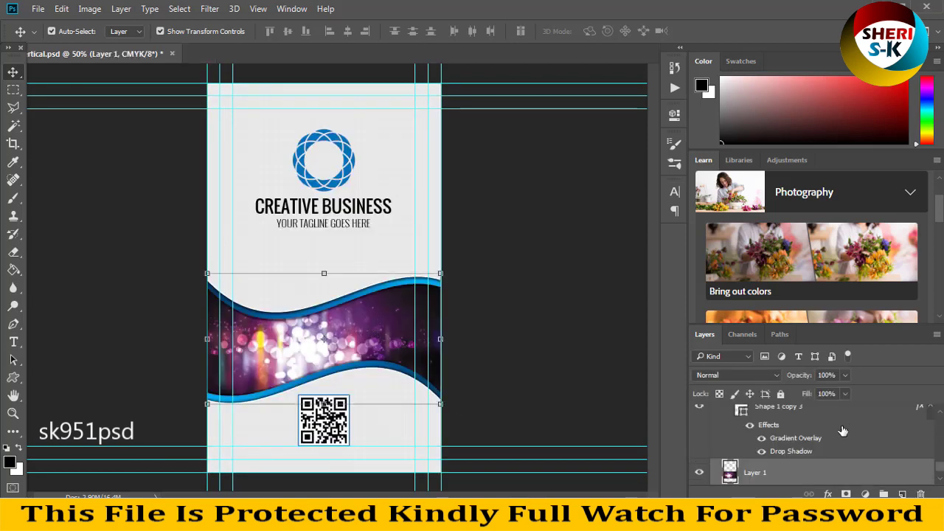
mouse_move(322, 333)
mouse_down()
mouse_move(349, 344)
mouse_move(344, 288)
mouse_move(384, 350)
mouse_up()
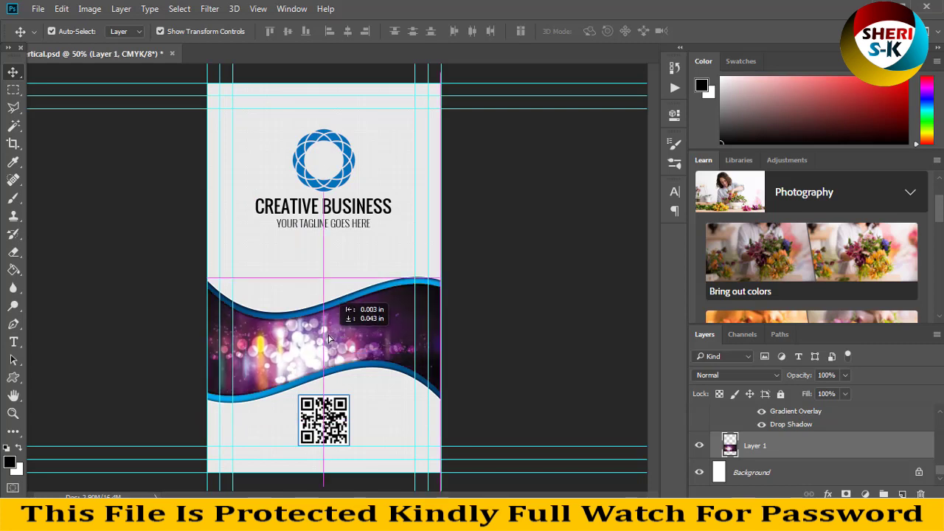
mouse_move(383, 350)
mouse_down()
mouse_move(329, 344)
mouse_move(341, 338)
mouse_up()
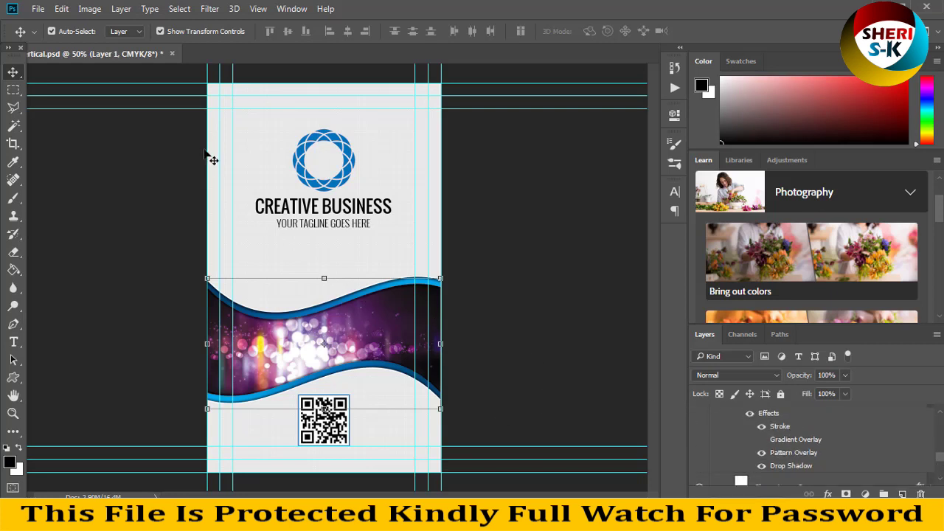
click(172, 54)
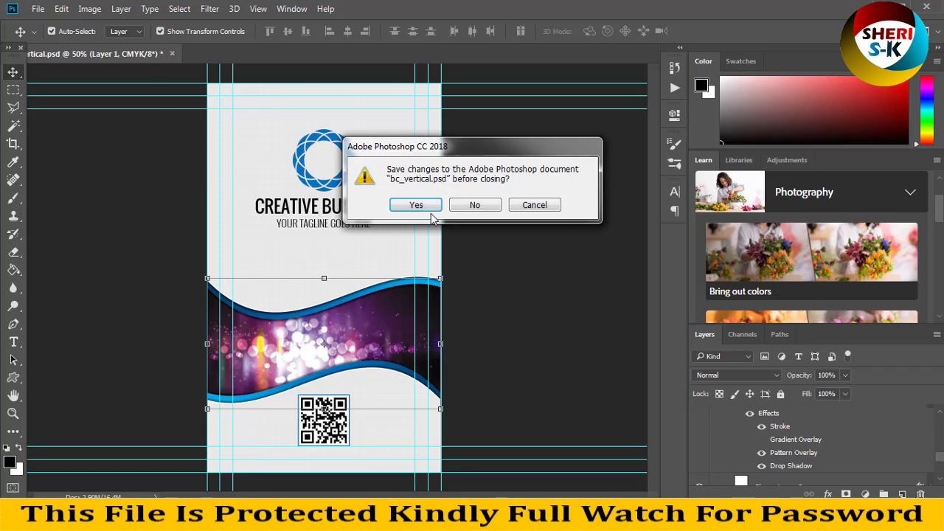
click(472, 205)
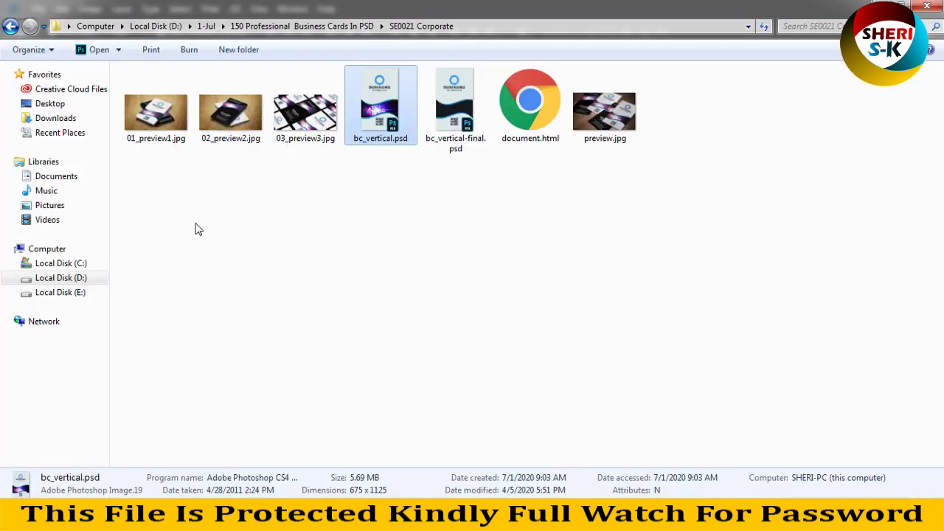
Step: Scroll to the end of the template folders, open SE0199 Modern and preview front.jpg
click(11, 26)
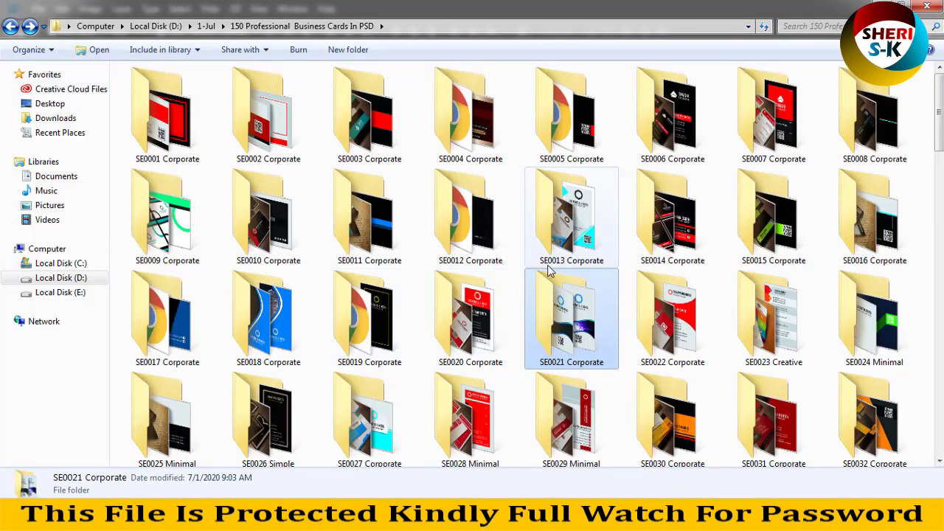
scroll(618, 247, down, 2)
scroll(618, 247, down, 3)
scroll(618, 251, down, 2)
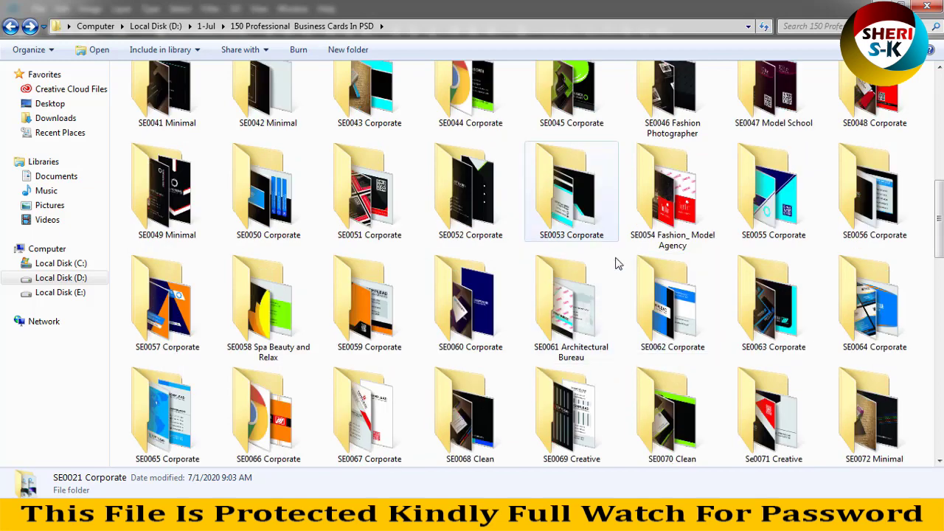
scroll(363, 267, down, 5)
scroll(362, 267, down, 3)
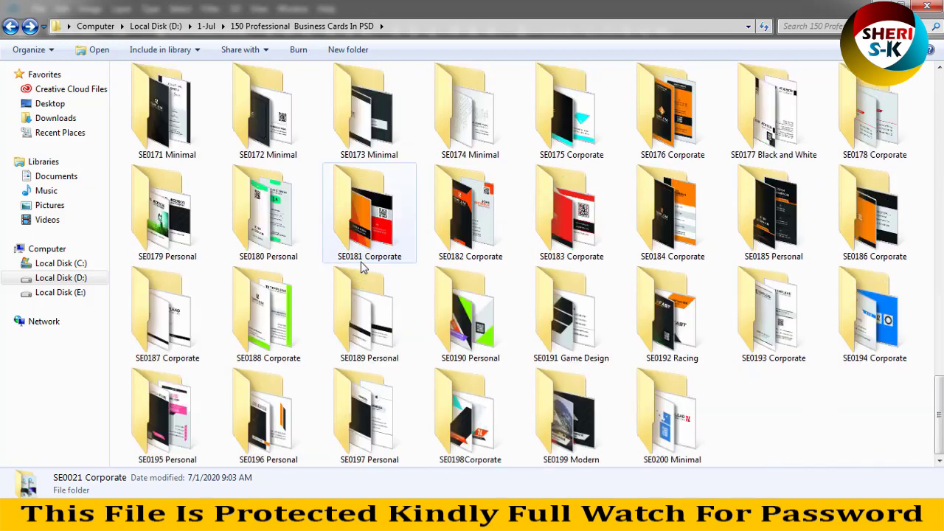
click(576, 418)
double_click(576, 419)
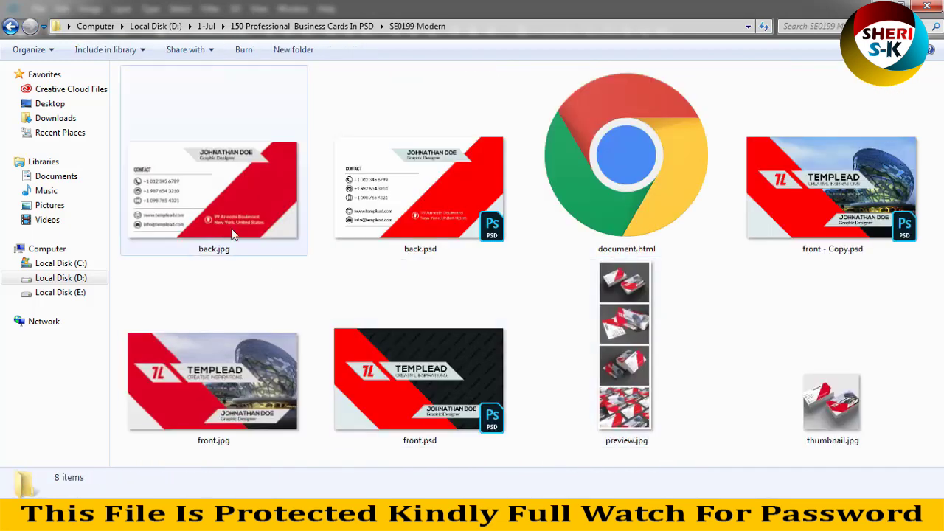
click(202, 391)
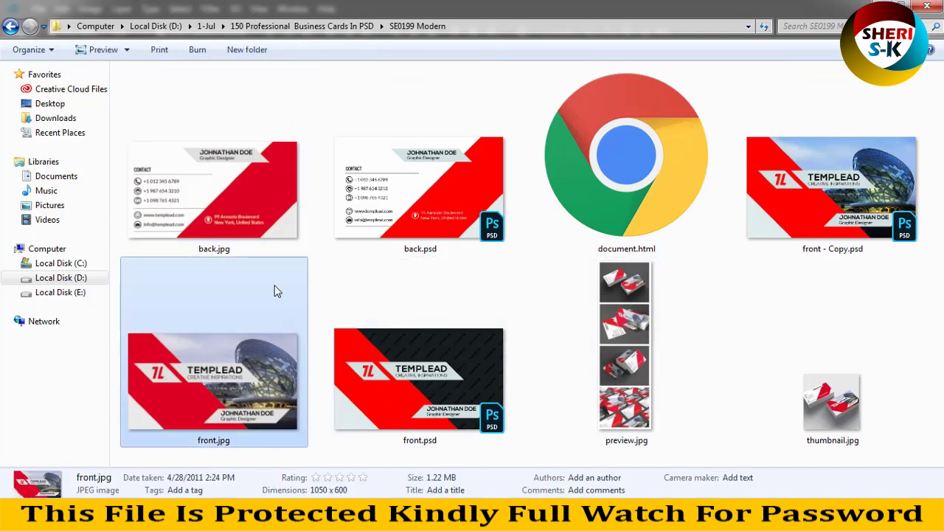
double_click(242, 341)
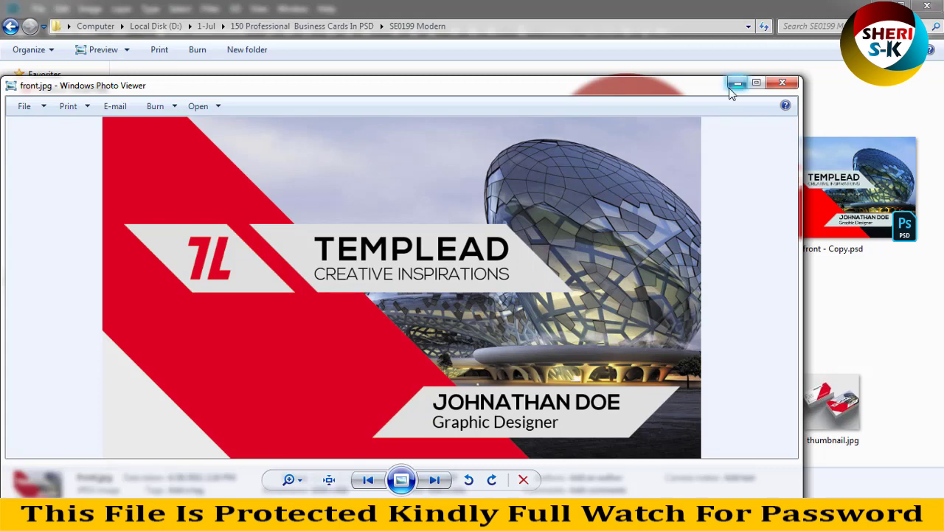
click(781, 84)
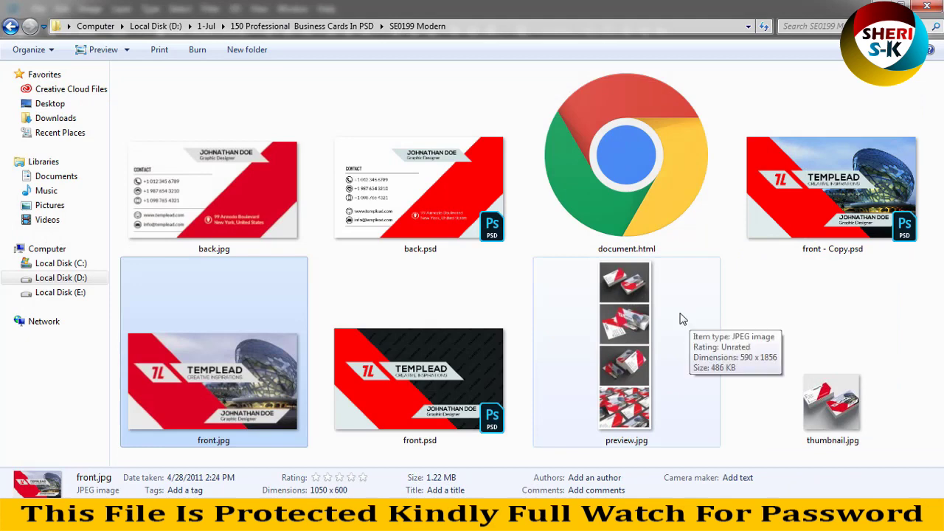
Step: Go up from SE0199 Modern to the template folder list and scroll up through it
key(BackSpace)
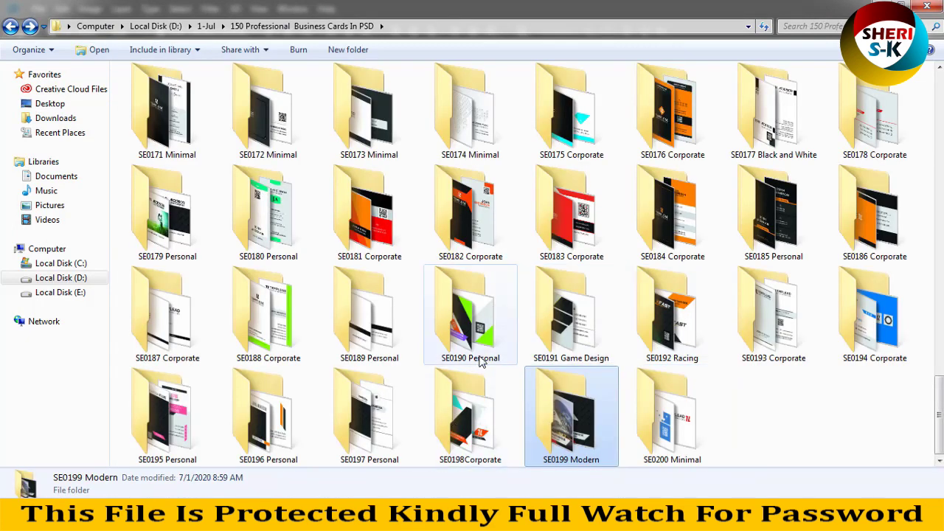
mouse_move(469, 314)
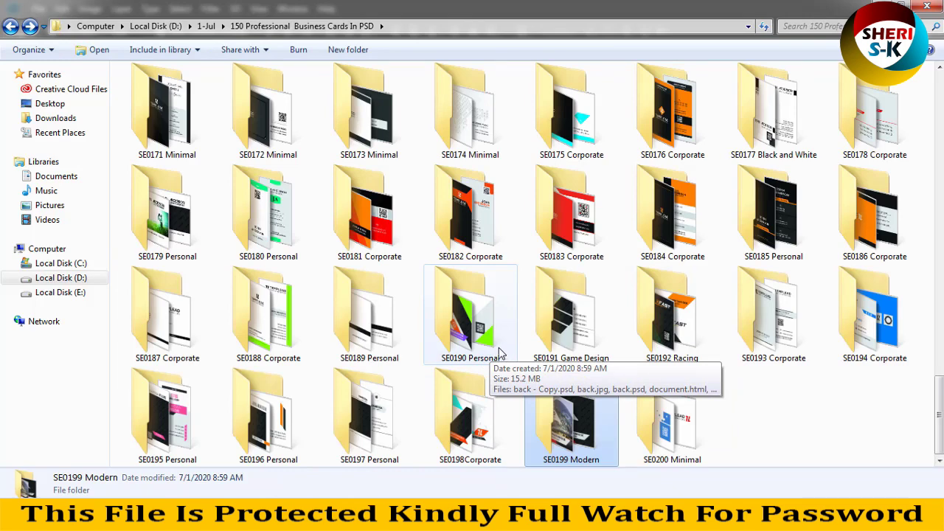
scroll(449, 336, up, 5)
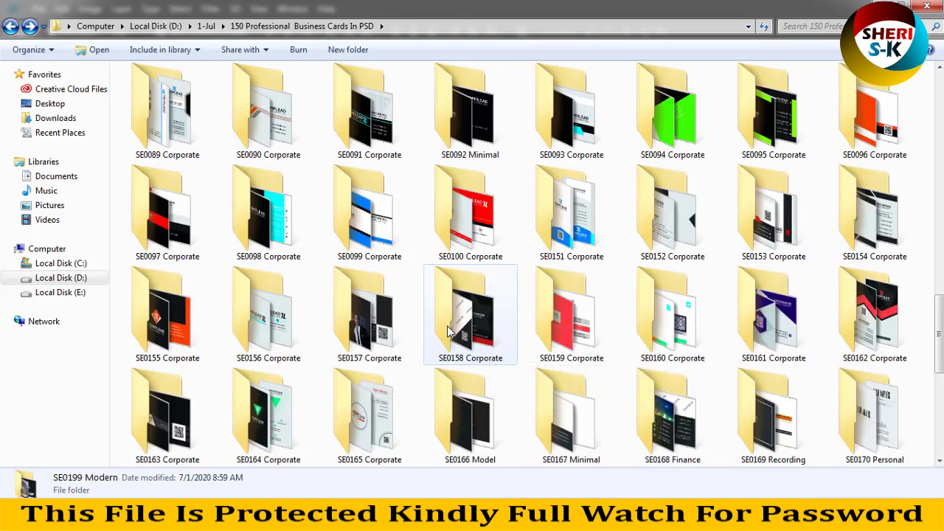